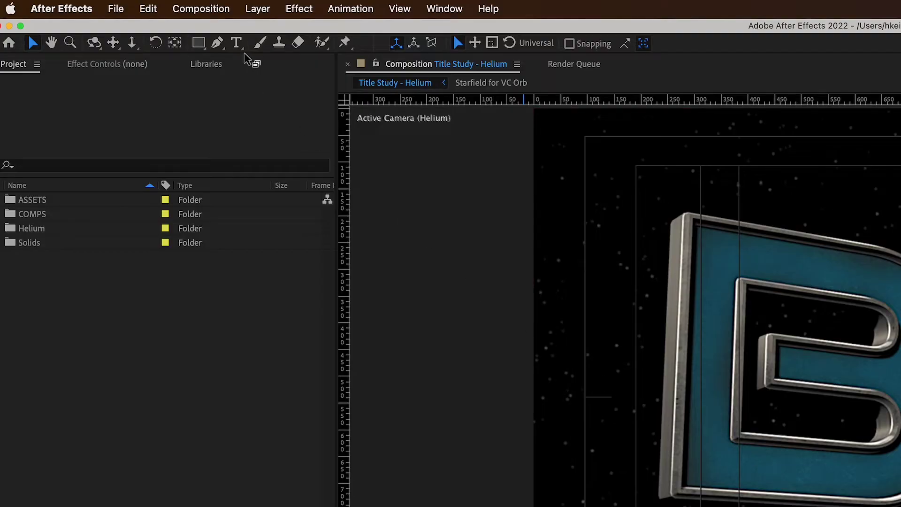
# Step: Create a new composition named TITLE
pyautogui.click(106, 5)
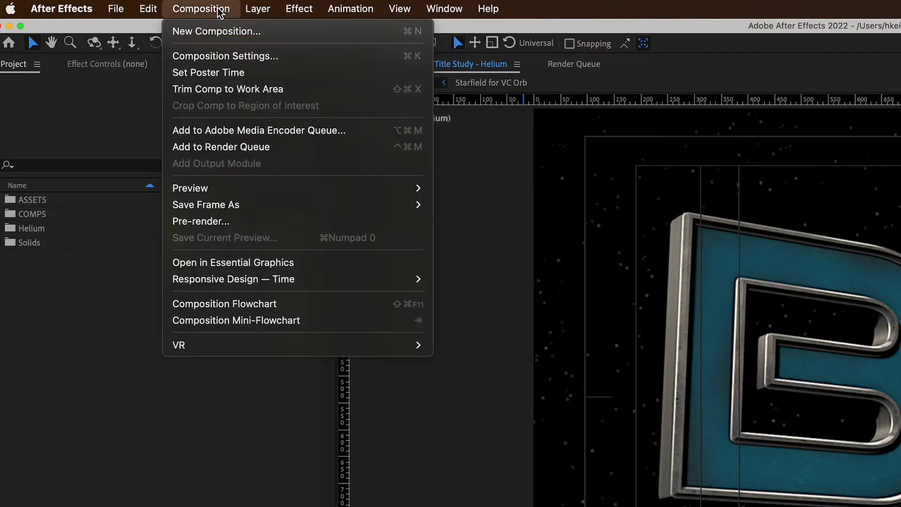
pyautogui.click(215, 32)
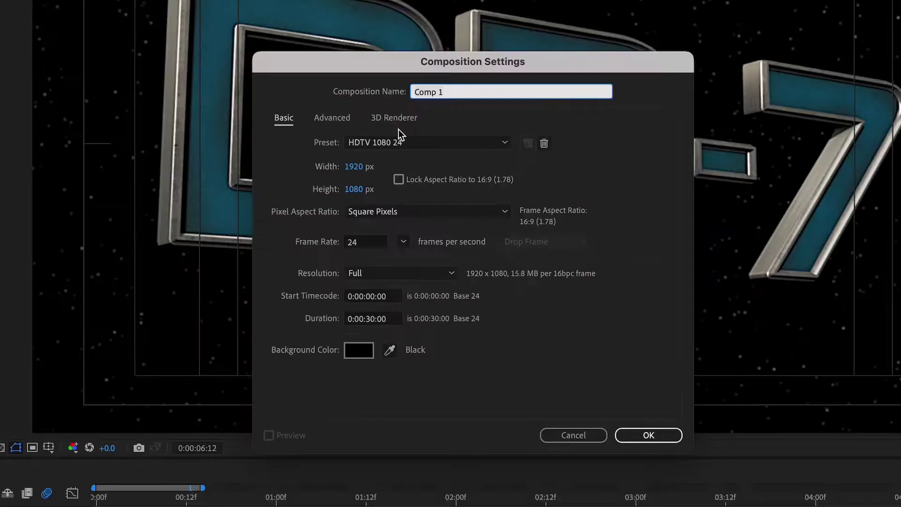
pyautogui.press('BackSpace')
pyautogui.press('BackSpace')
pyautogui.press('BackSpace')
pyautogui.press('BackSpace')
pyautogui.press('BackSpace')
pyautogui.press('BackSpace')
pyautogui.write('TITLE')
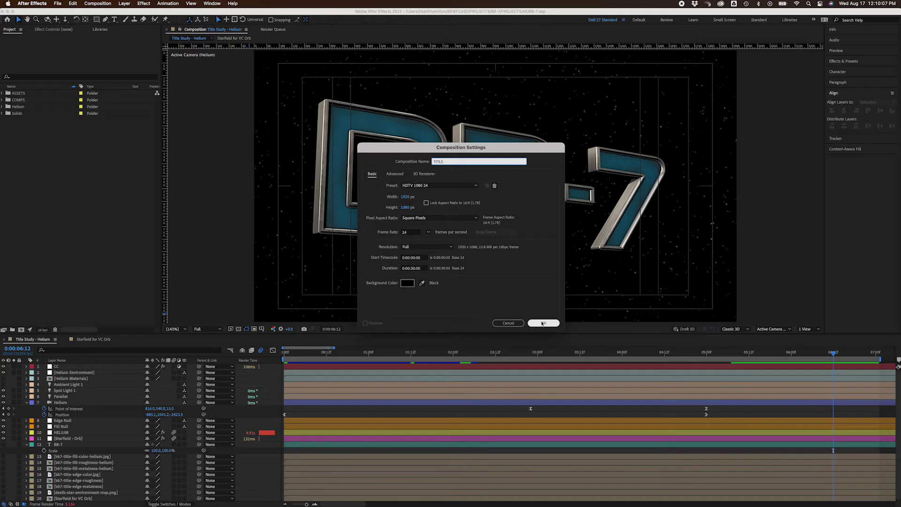
pyautogui.click(648, 435)
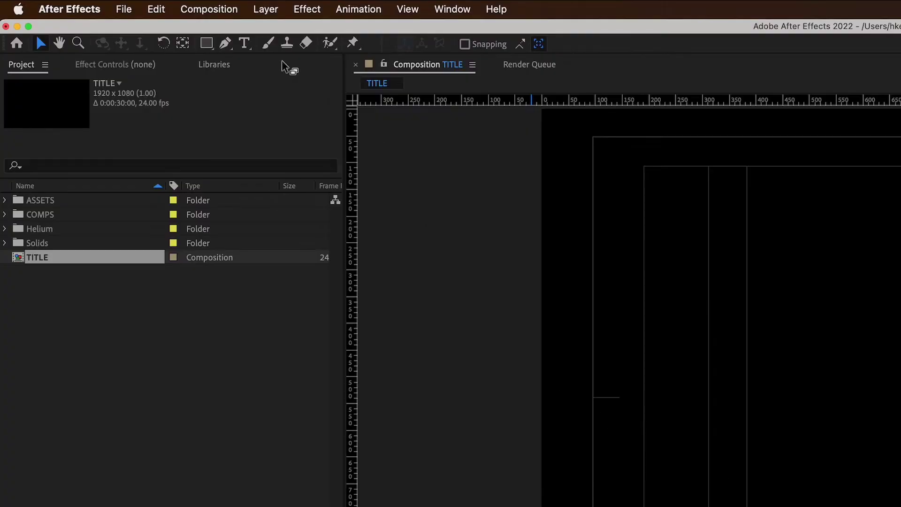
# Step: Add a BB-7 text layer and align it to the horizontal and vertical centre
pyautogui.click(114, 19)
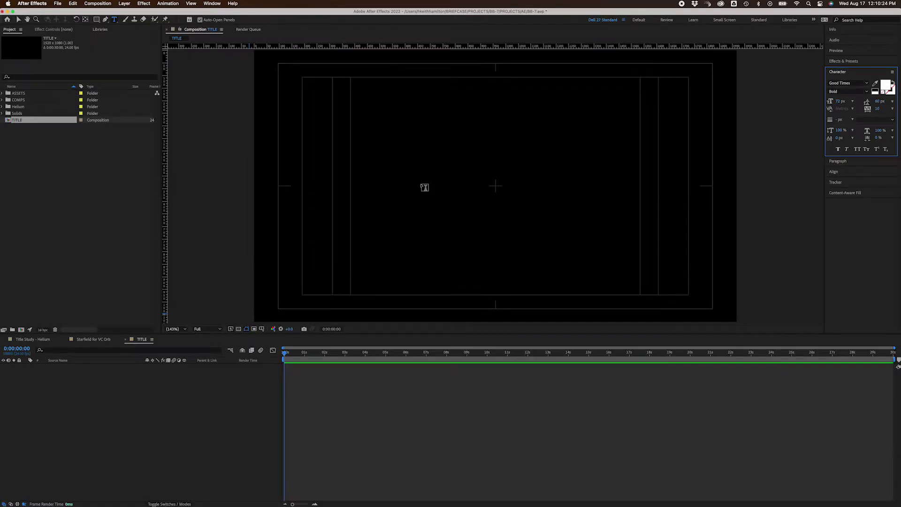
pyautogui.click(425, 187)
pyautogui.write('BB-7')
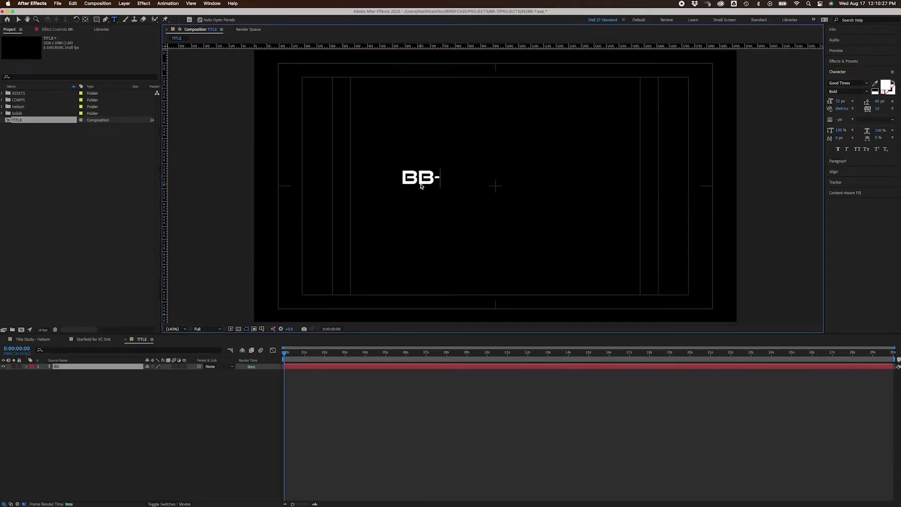
pyautogui.press('Escape')
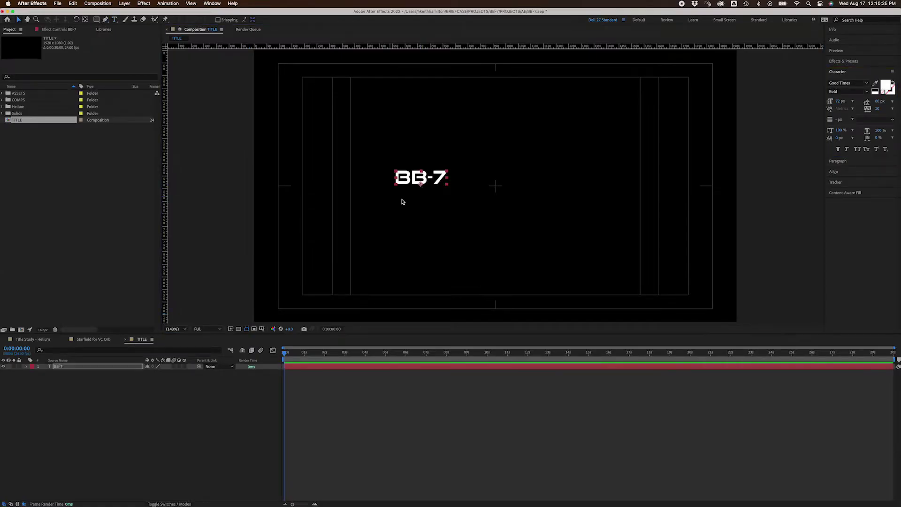
pyautogui.click(834, 172)
pyautogui.click(844, 110)
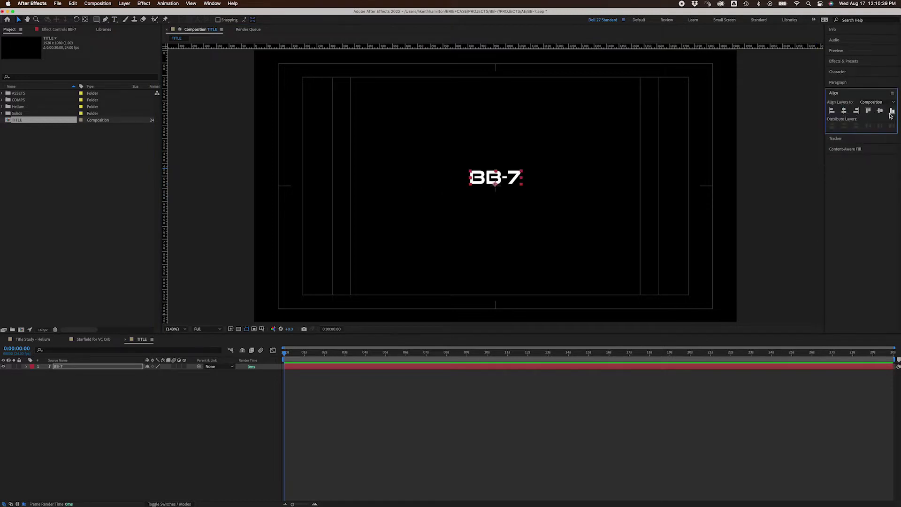
pyautogui.click(880, 111)
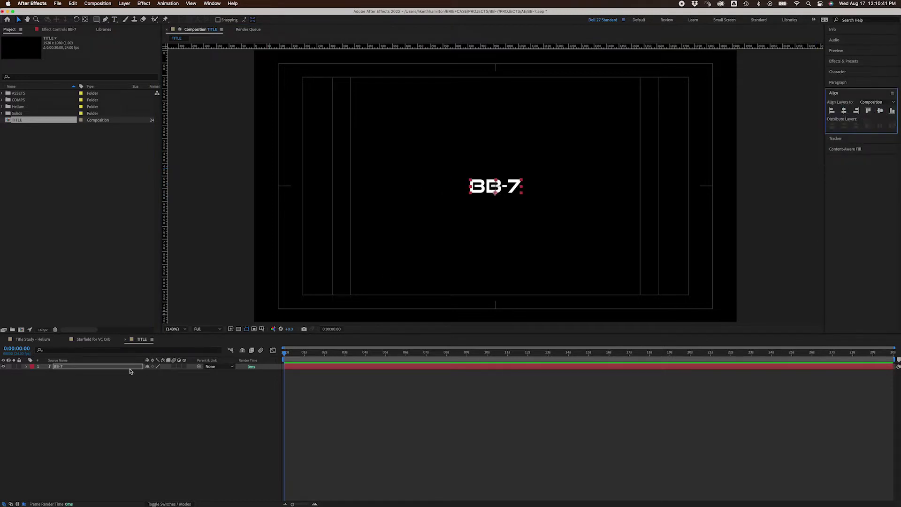
# Step: Scale the BB-7 text up to about 944% and re-centre it horizontally and vertically
pyautogui.click(27, 366)
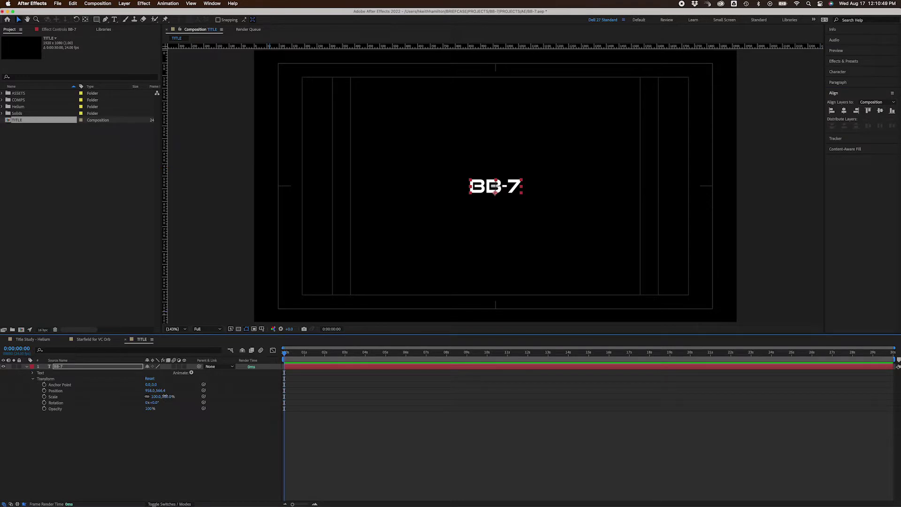
pyautogui.moveTo(164, 395); pyautogui.dragTo(452, 397)
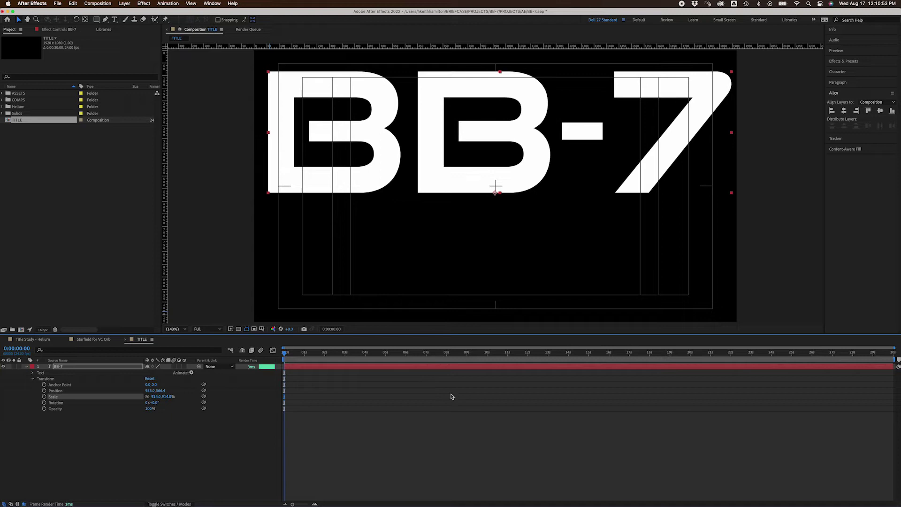
pyautogui.click(844, 111)
pyautogui.click(880, 111)
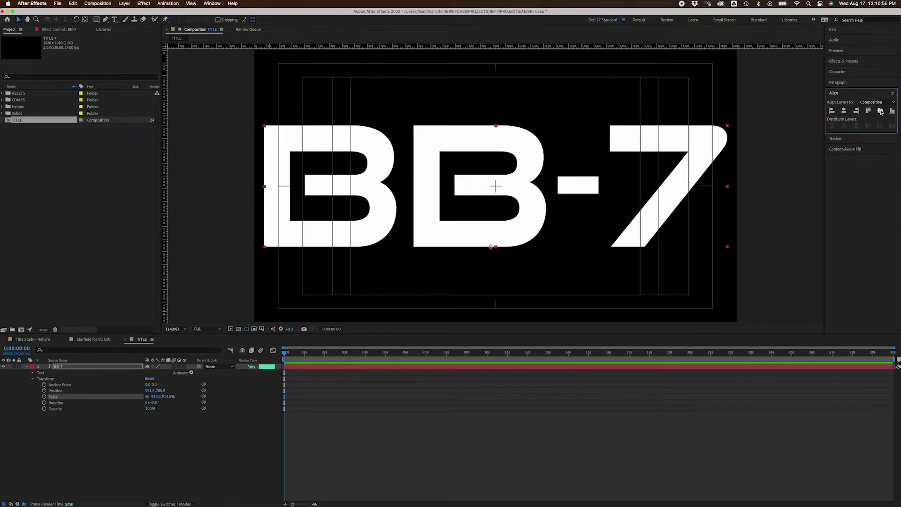
pyautogui.moveTo(166, 398); pyautogui.dragTo(180, 402)
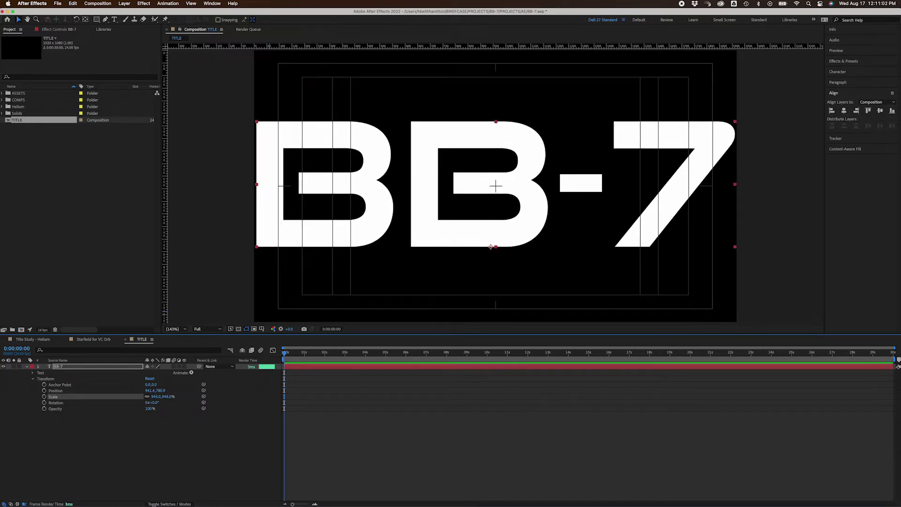
pyautogui.click(844, 111)
pyautogui.click(880, 111)
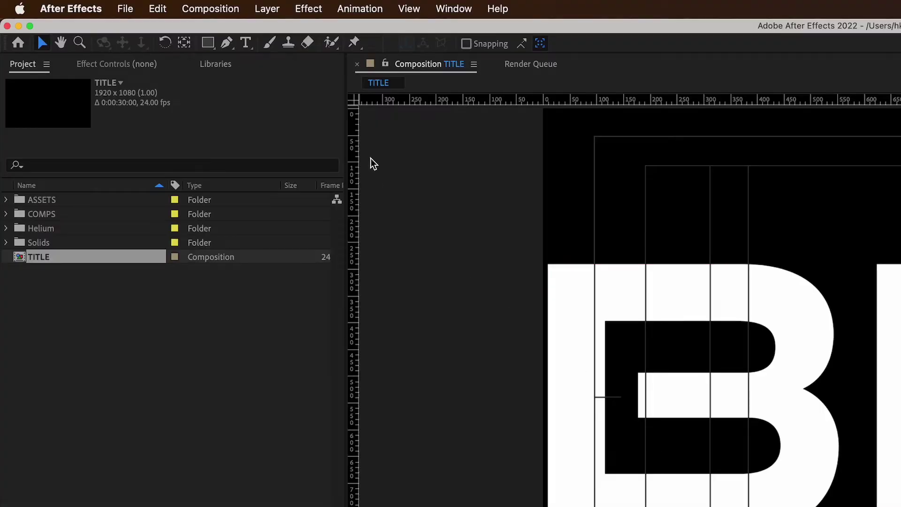
# Step: Save the current TITLE frame as the layered Photoshop file TITLE.psd
pyautogui.click(230, 9)
pyautogui.moveTo(388, 204)
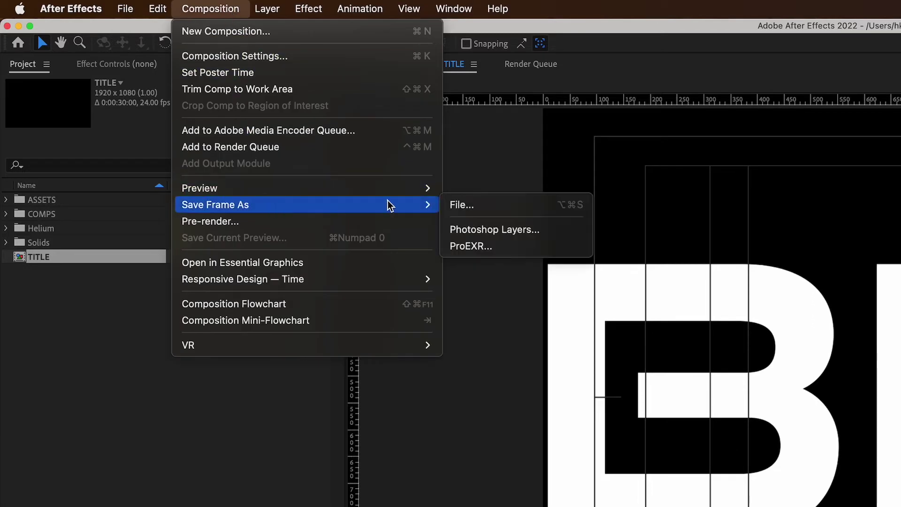
pyautogui.click(479, 229)
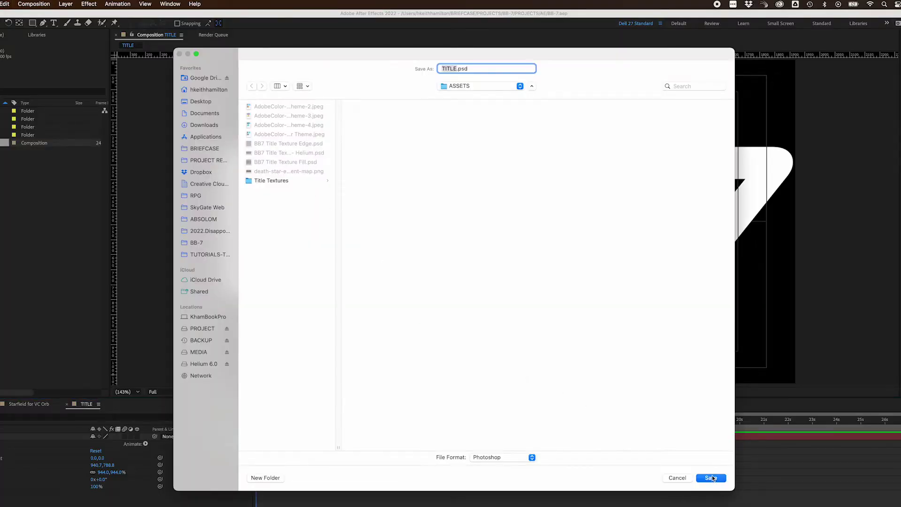
pyautogui.click(712, 478)
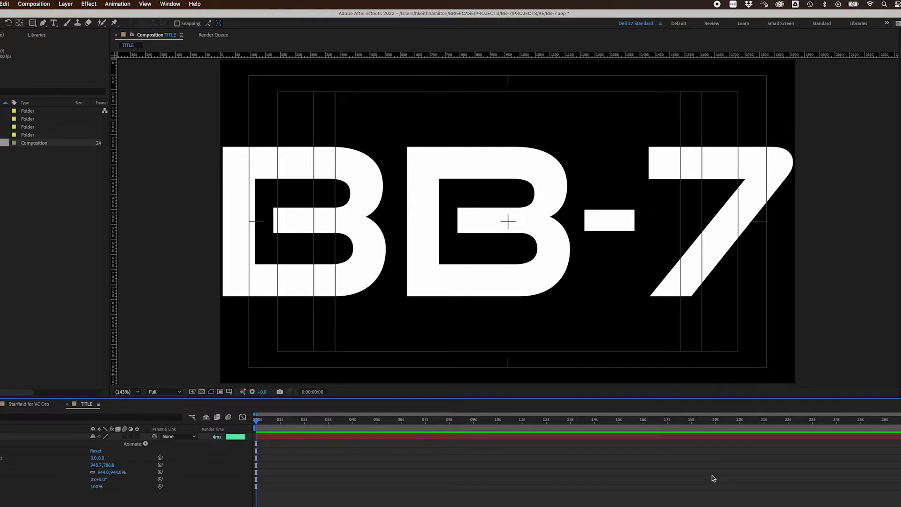
# Step: Create a white solid and add Helium effects to it
pyautogui.press('super+y')
pyautogui.click(494, 319)
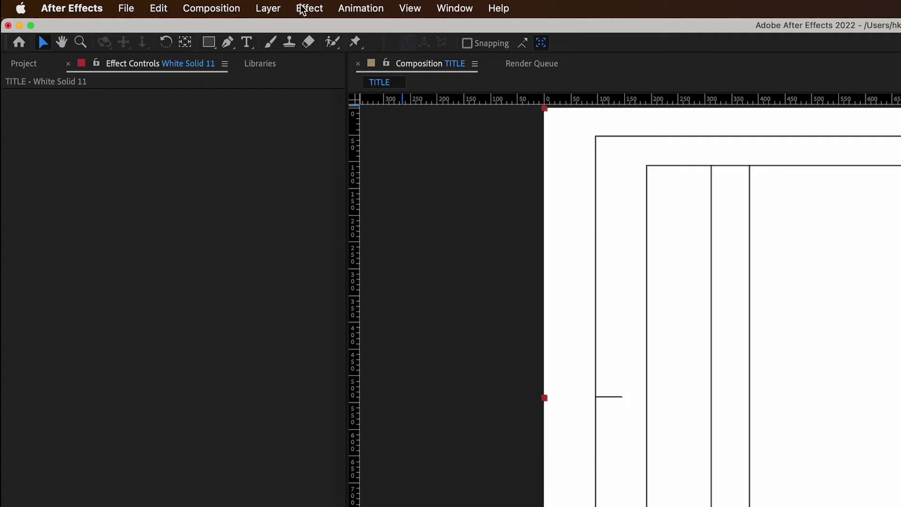
pyautogui.click(143, 3)
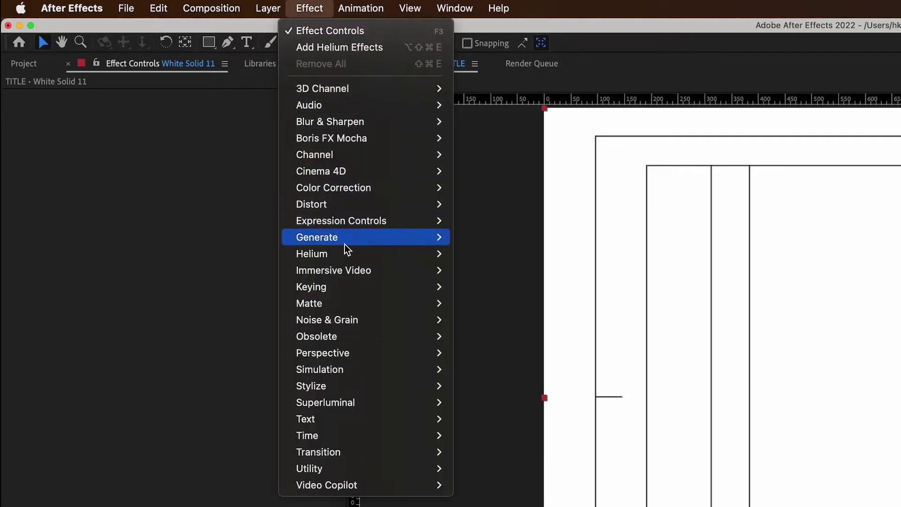
pyautogui.moveTo(413, 255)
pyautogui.click(470, 256)
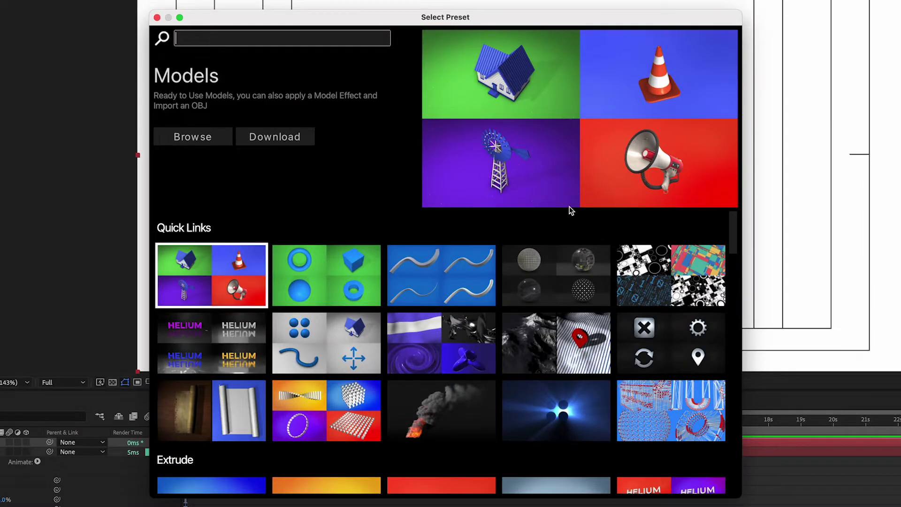
# Step: Browse the Extrude preset collection and apply the Extrude 13 preset
pyautogui.moveTo(735, 237); pyautogui.dragTo(739, 283)
pyautogui.click(526, 284)
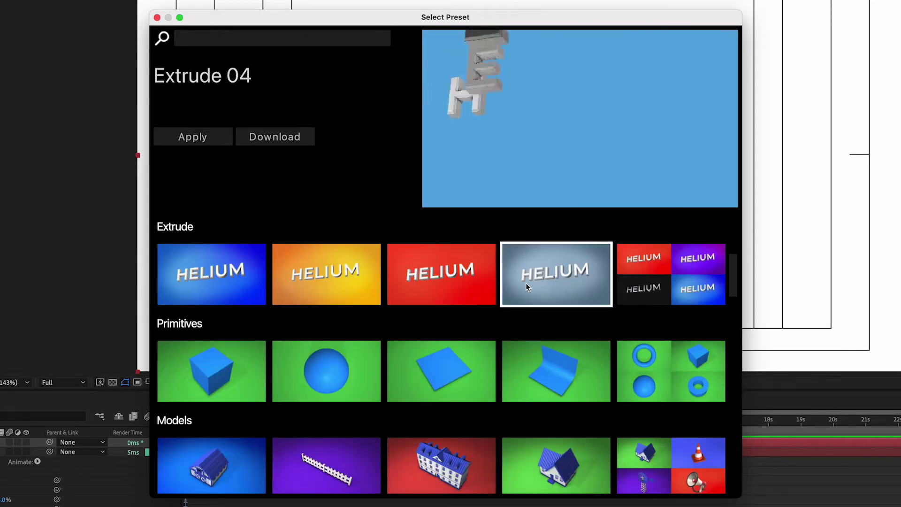
pyautogui.click(671, 276)
pyautogui.doubleClick(671, 276)
pyautogui.click(435, 314)
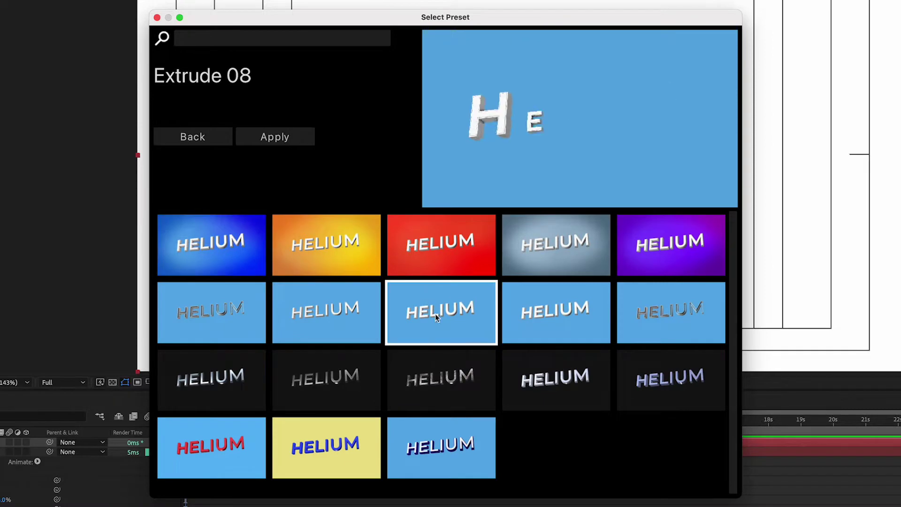
pyautogui.click(361, 376)
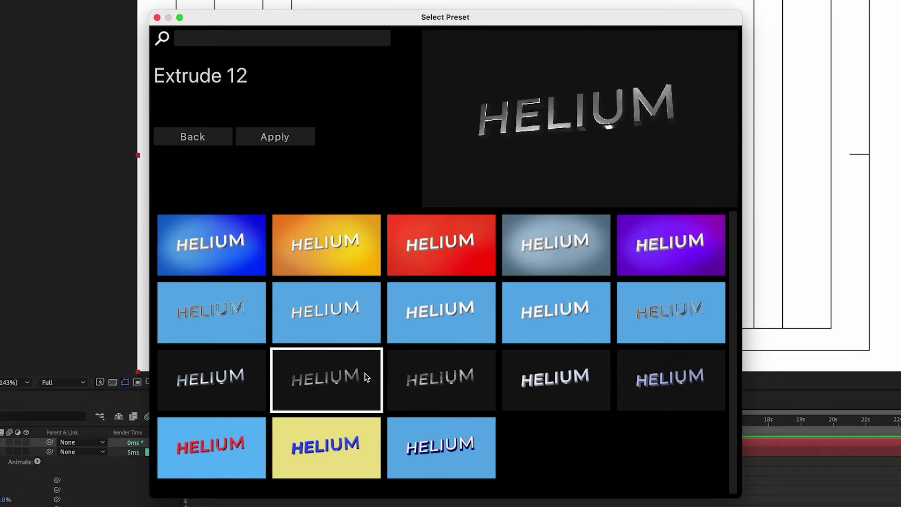
pyautogui.click(492, 380)
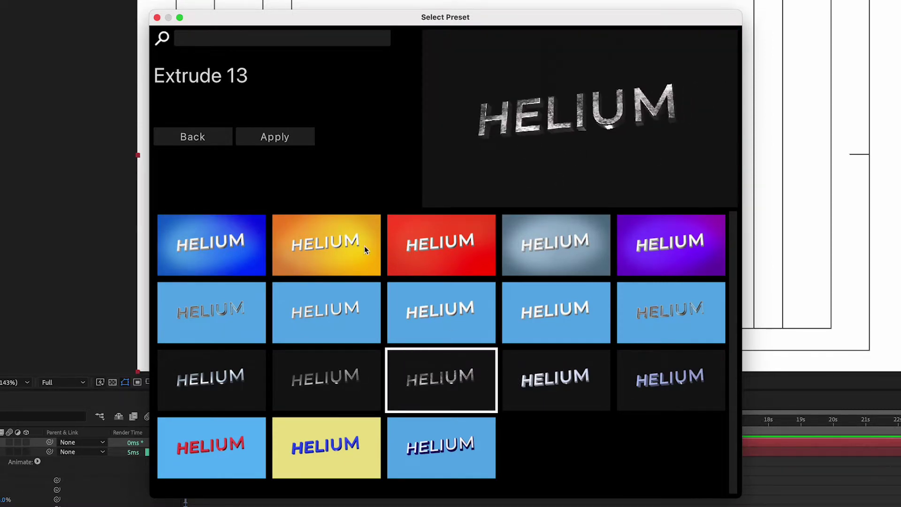
pyautogui.doubleClick(325, 250)
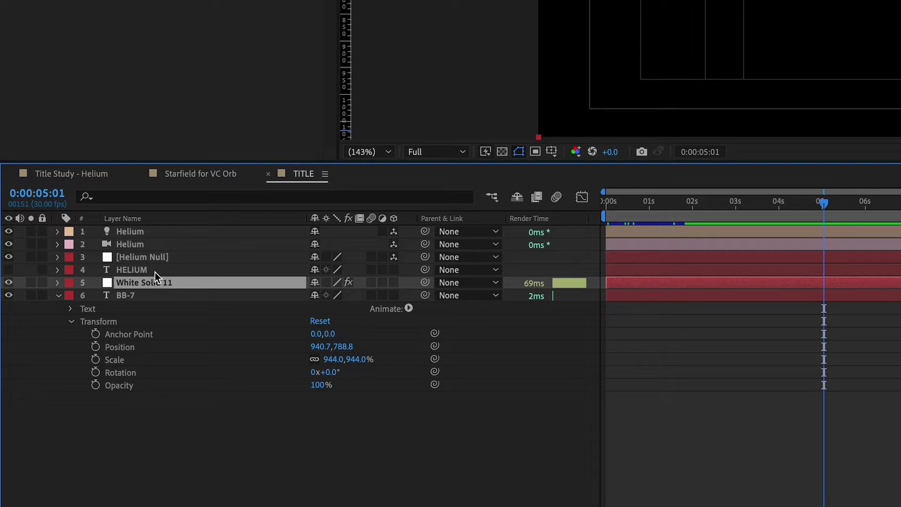
# Step: Set the solid's extrusion to use the BB-7 text with a motion null and animation off
pyautogui.click(154, 271)
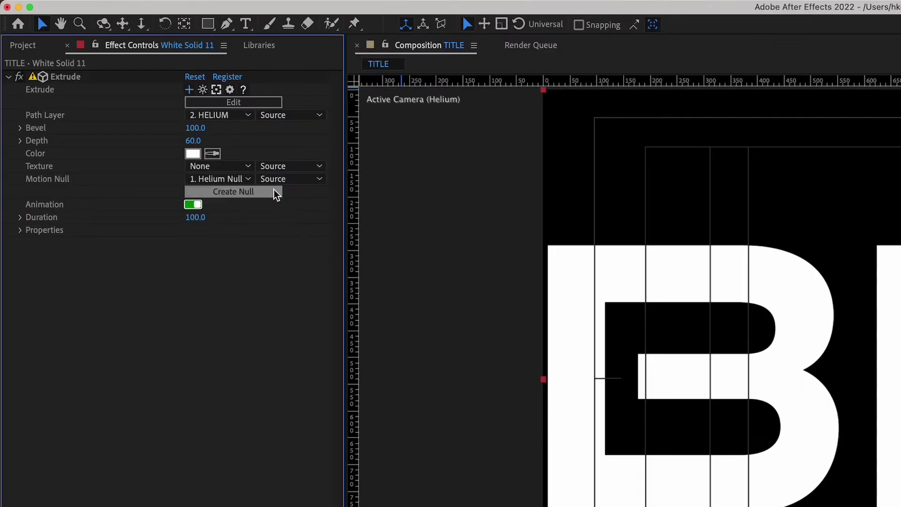
pyautogui.click(274, 193)
pyautogui.click(230, 116)
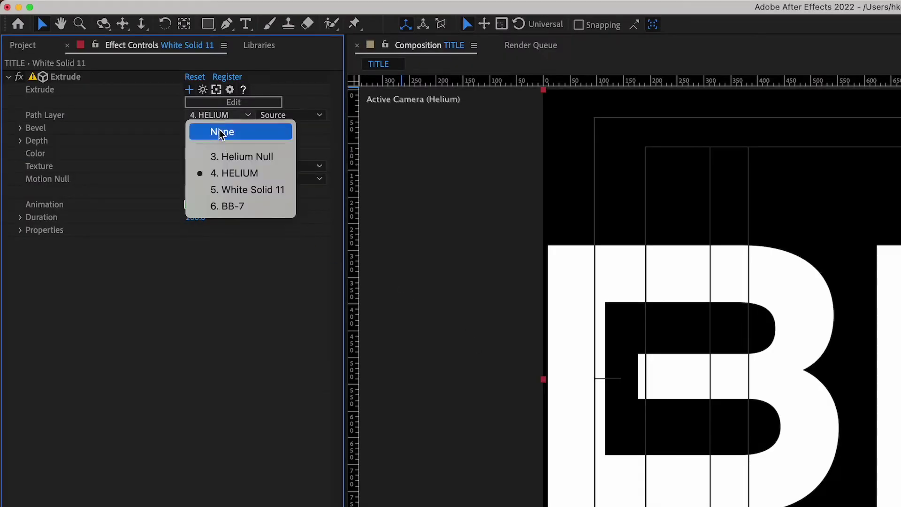
pyautogui.click(236, 207)
pyautogui.click(196, 205)
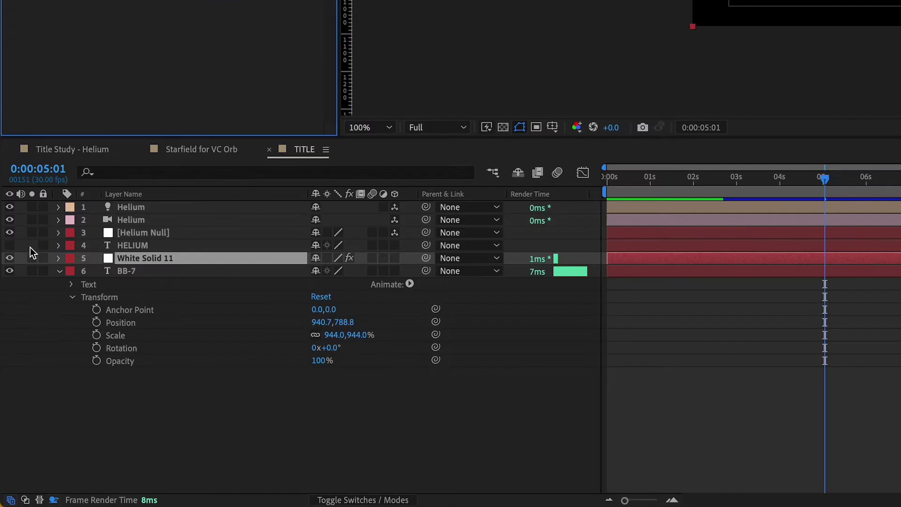
# Step: Hide the flat BB-7 text layer and select the Helium light, camera and null layers
pyautogui.click(10, 272)
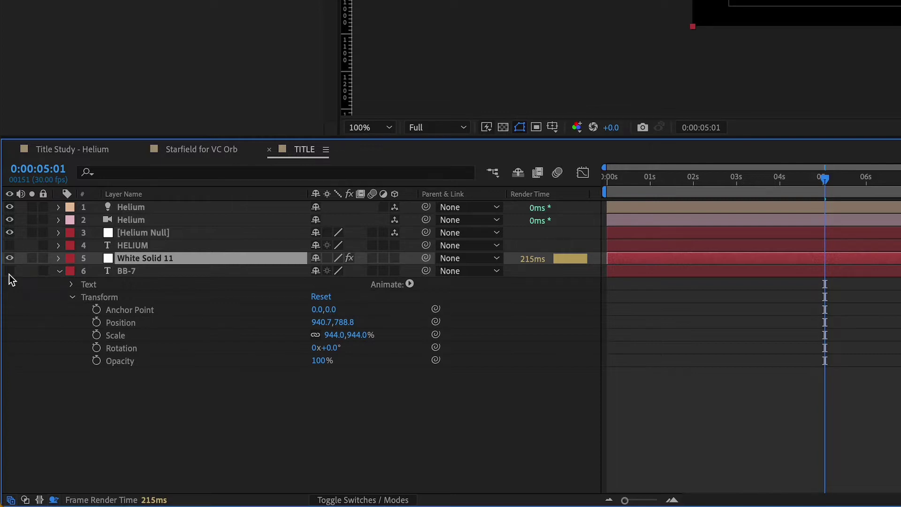
pyautogui.click(195, 209)
pyautogui.click(195, 219)
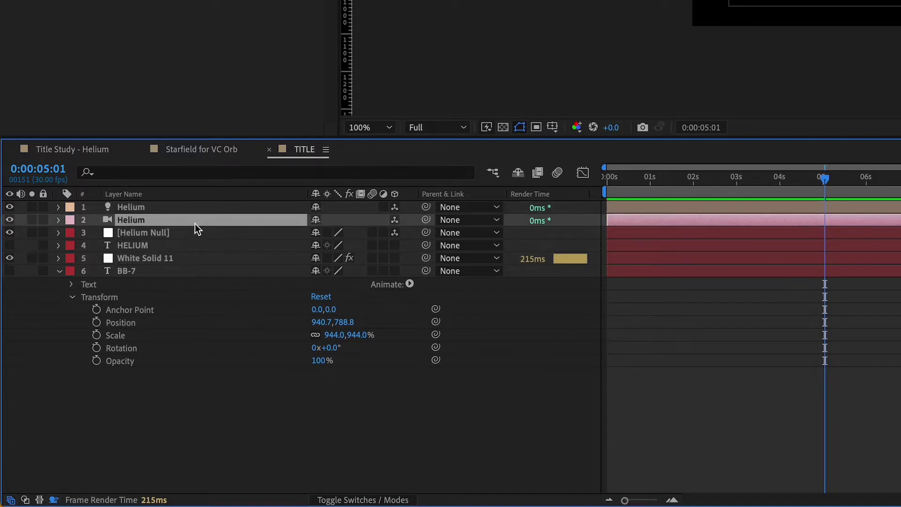
pyautogui.click(188, 232)
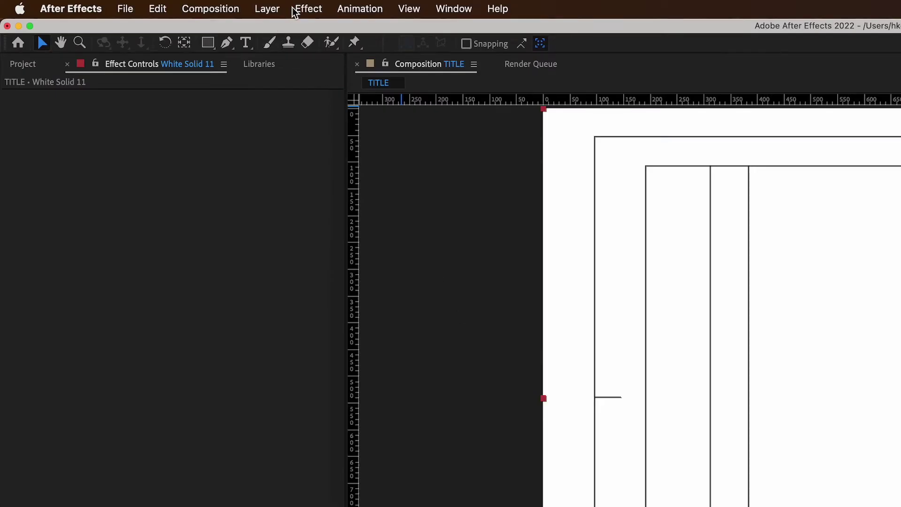
# Step: Apply Helium Extrude to the white solid with Path Layer BB-7, and hide the flat text
pyautogui.click(303, 9)
pyautogui.moveTo(382, 259)
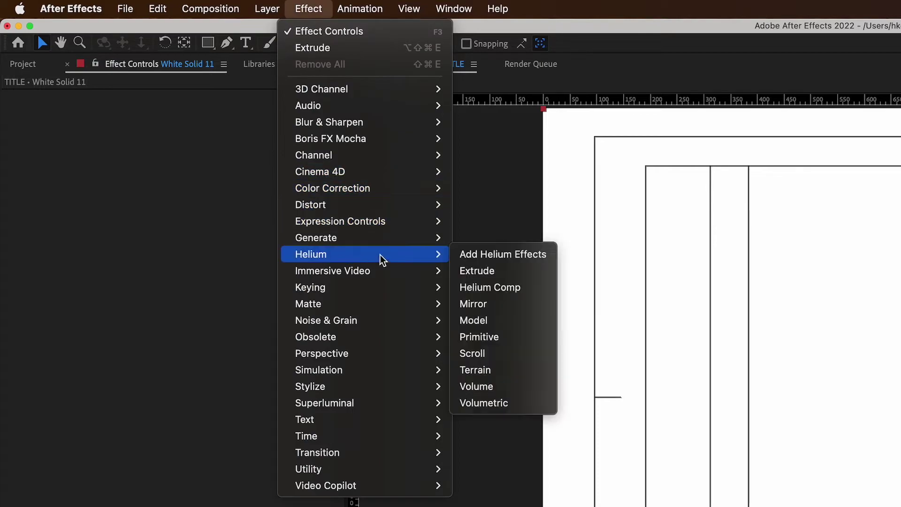
pyautogui.click(478, 271)
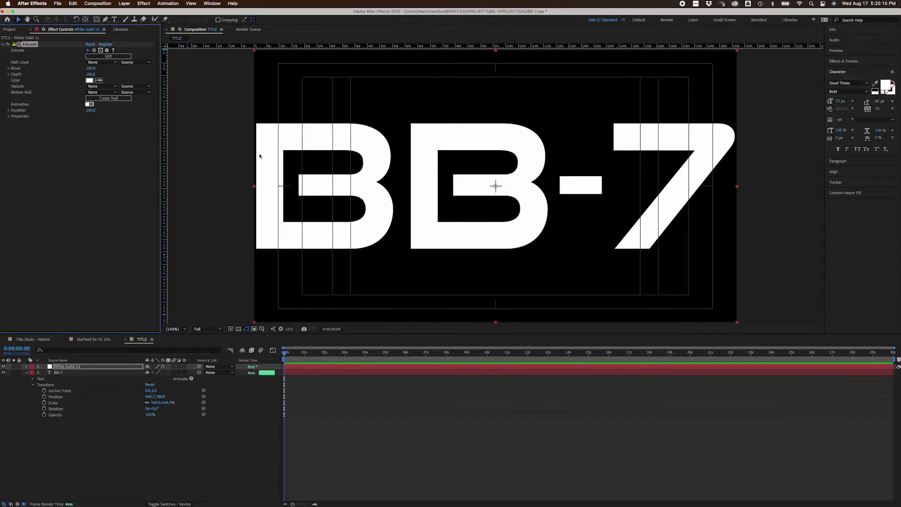
pyautogui.click(102, 62)
pyautogui.click(110, 86)
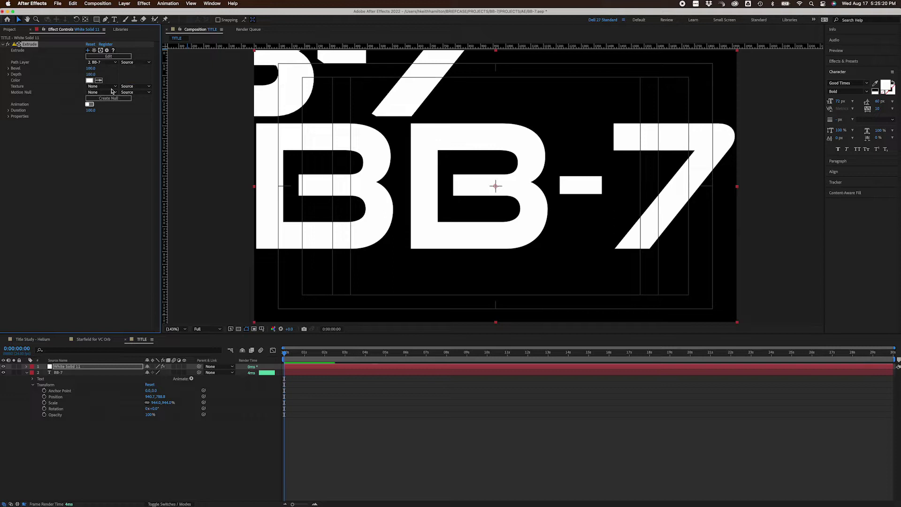
pyautogui.click(3, 372)
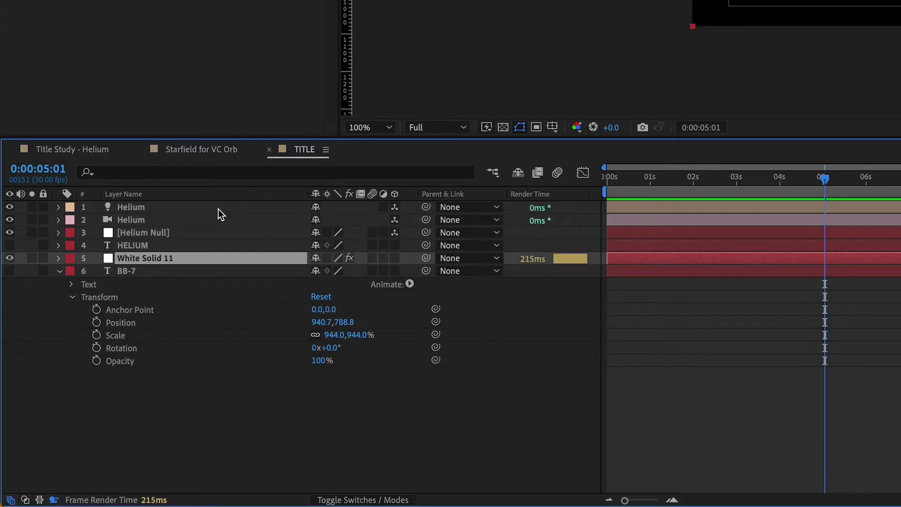
# Step: Select the Helium light, camera, Null and HELIUM text layers
pyautogui.click(218, 209)
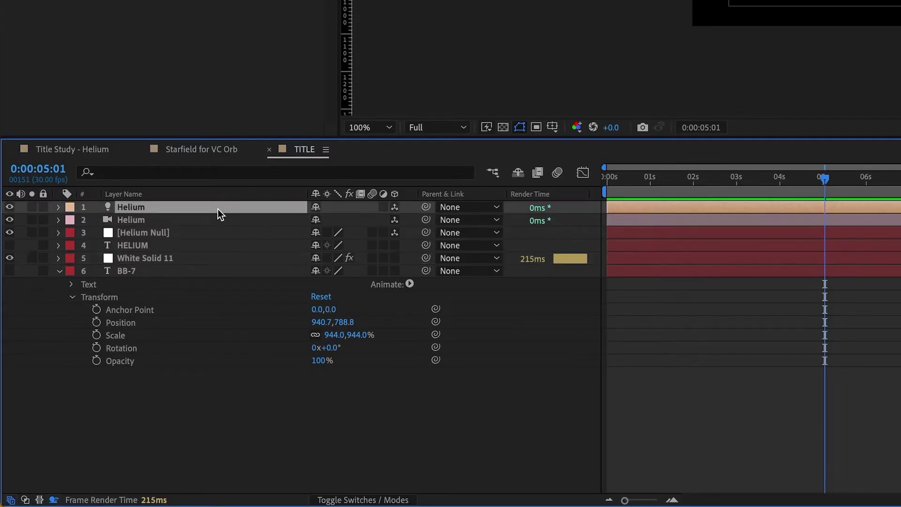
pyautogui.click(216, 220)
pyautogui.click(197, 234)
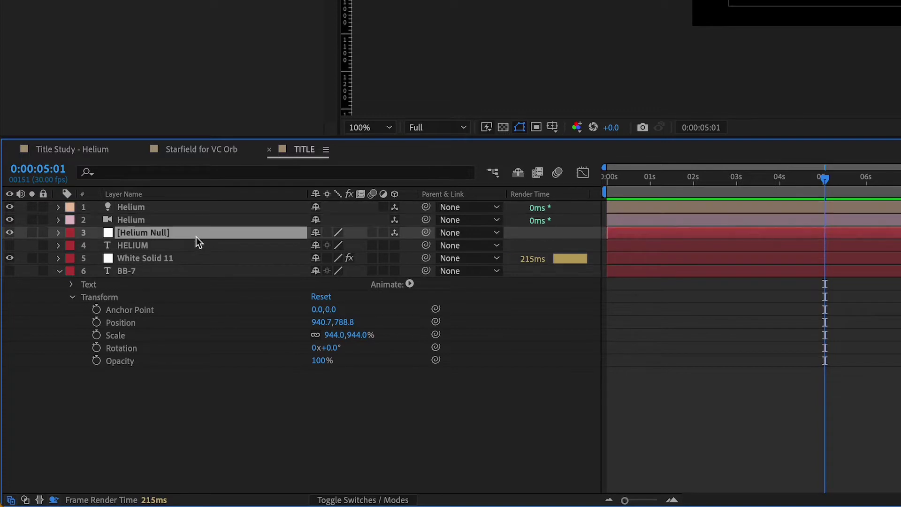
pyautogui.click(183, 246)
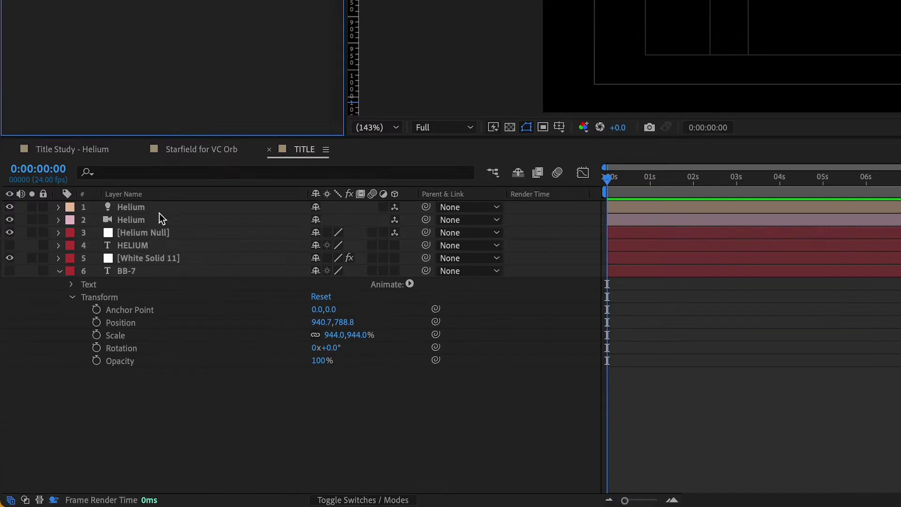
# Step: Rename the Helium Null to Fill Null and delete the HELIUM text layer
pyautogui.click(68, 379)
pyautogui.press('Return')
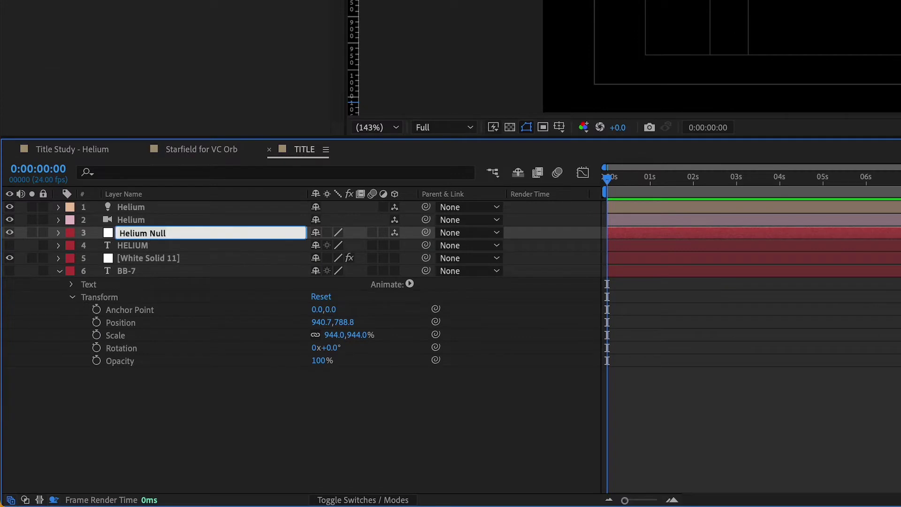
pyautogui.write('Fill Null')
pyautogui.press('Return')
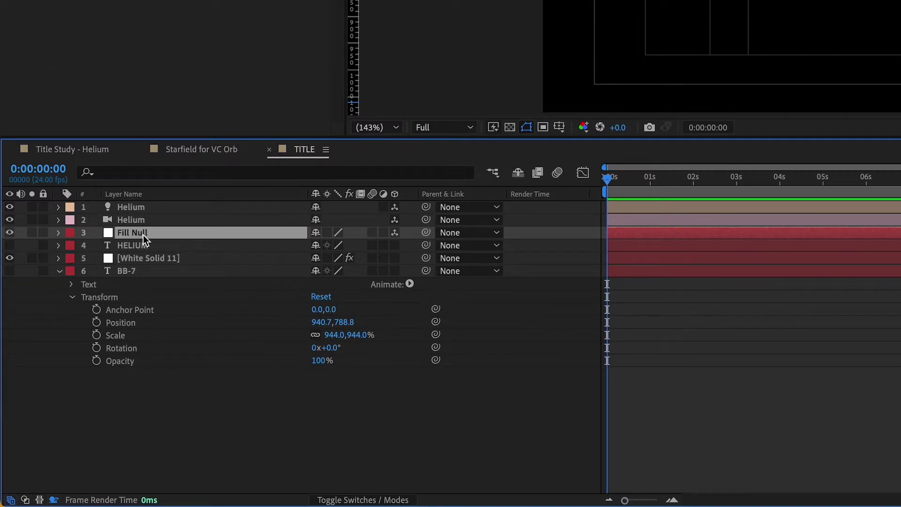
pyautogui.click(141, 242)
pyautogui.press('Delete')
# Step: Rename the white solid to HELIUM FX and rotate the Fill Null to tilt BB-7 in 3D
pyautogui.click(152, 245)
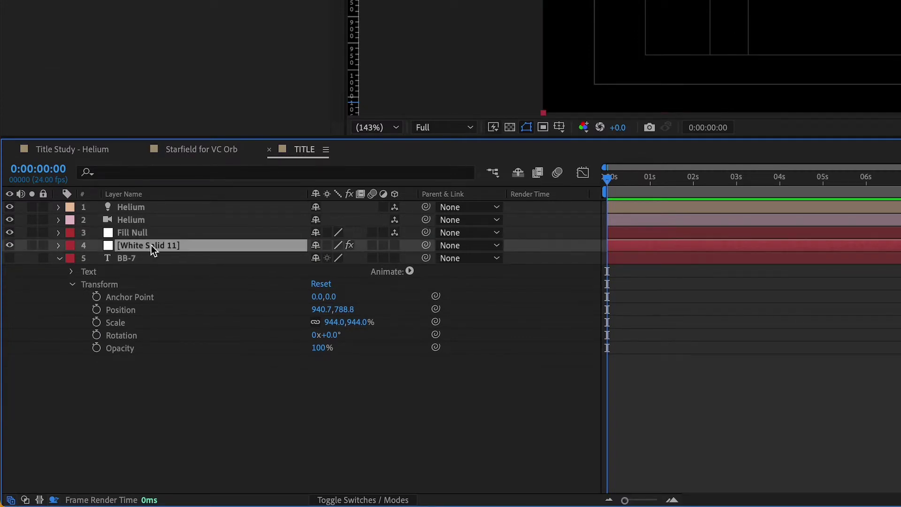
pyautogui.press('Return')
pyautogui.write('HELI')
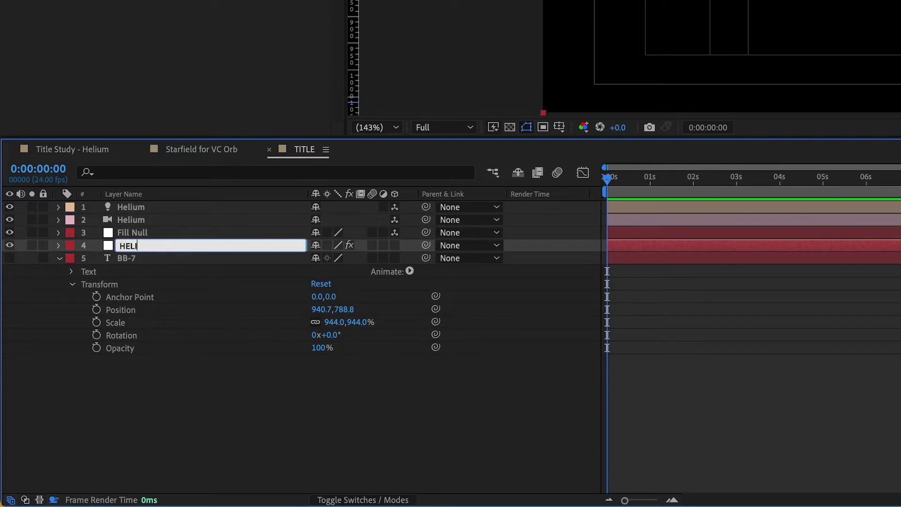
pyautogui.write('UM FX')
pyautogui.press('Return')
pyautogui.press('super+Up')
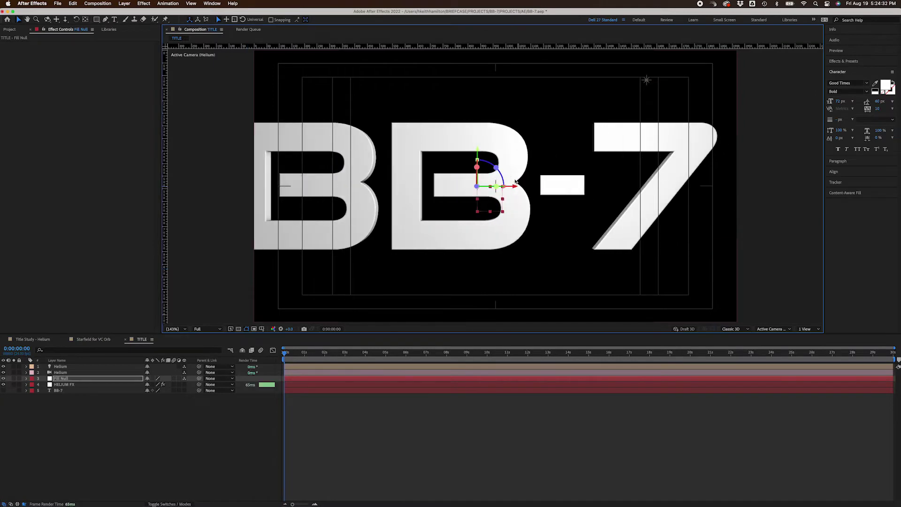
pyautogui.moveTo(515, 181); pyautogui.dragTo(490, 183)
# Step: Scale the Fill Null to 109%, then dolly the camera back and orbit it to an angled view
pyautogui.press('s')
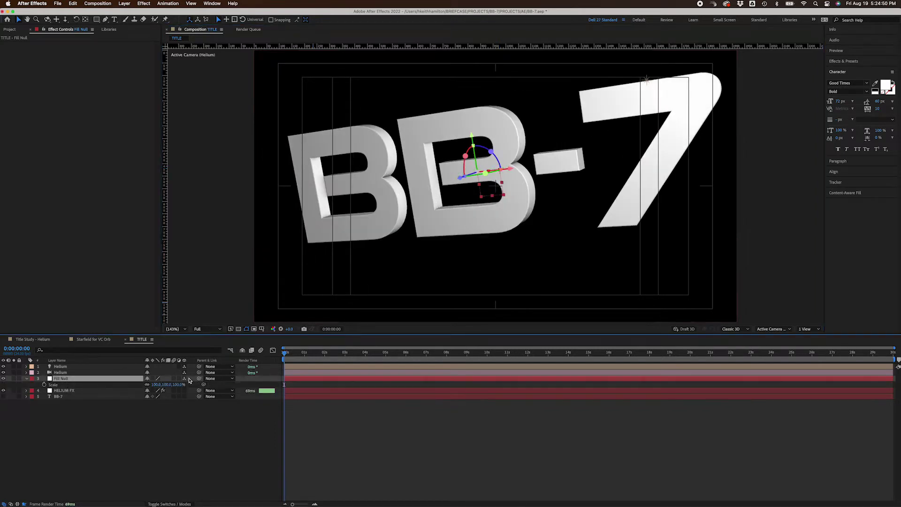
pyautogui.moveTo(178, 385)
pyautogui.mouseDown()
pyautogui.moveTo(162, 385)
pyautogui.moveTo(174, 385)
pyautogui.mouseUp()
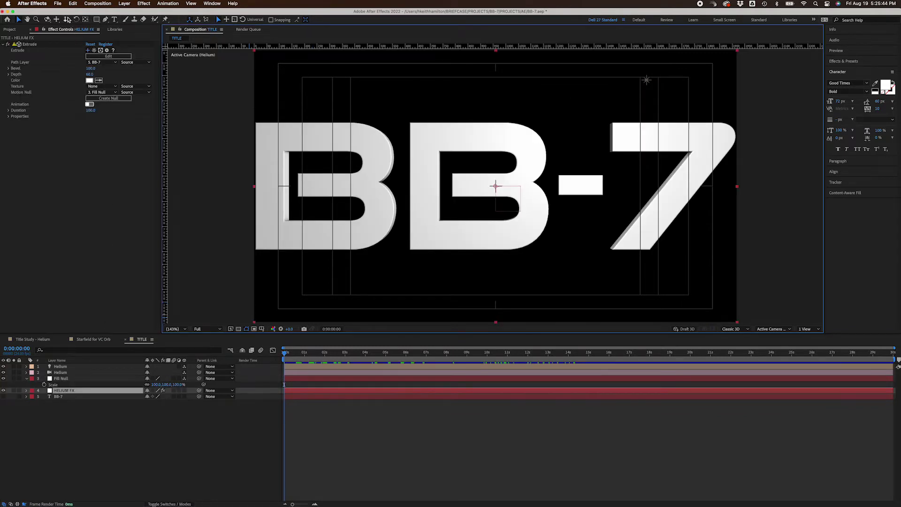
pyautogui.click(67, 19)
pyautogui.moveTo(399, 150); pyautogui.dragTo(465, 230)
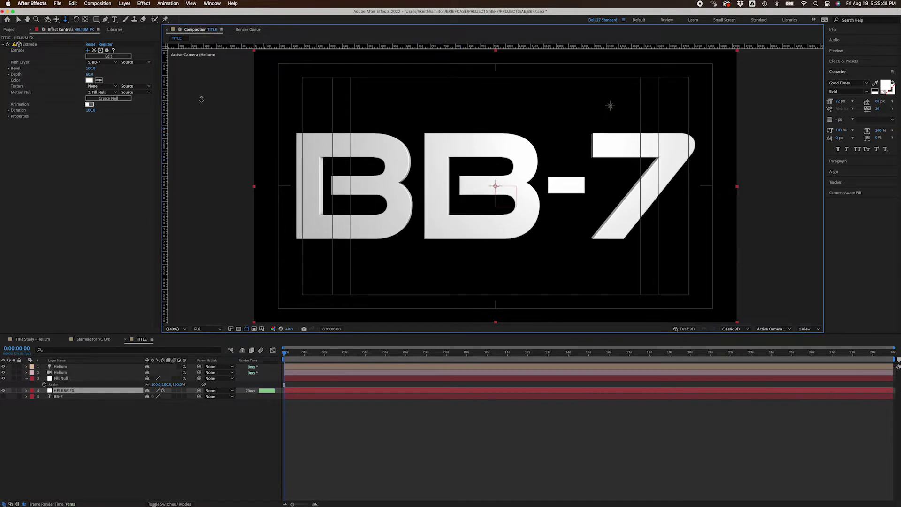
pyautogui.click(47, 19)
pyautogui.moveTo(447, 188); pyautogui.dragTo(418, 183)
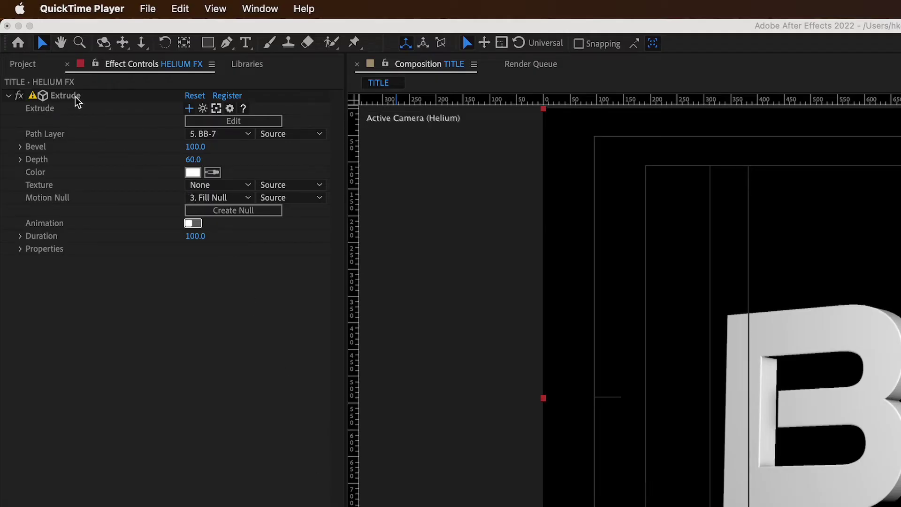
# Step: Rename the Extrude effect to Fill and set its Bevel to 0
pyautogui.click(74, 98)
pyautogui.click(73, 98)
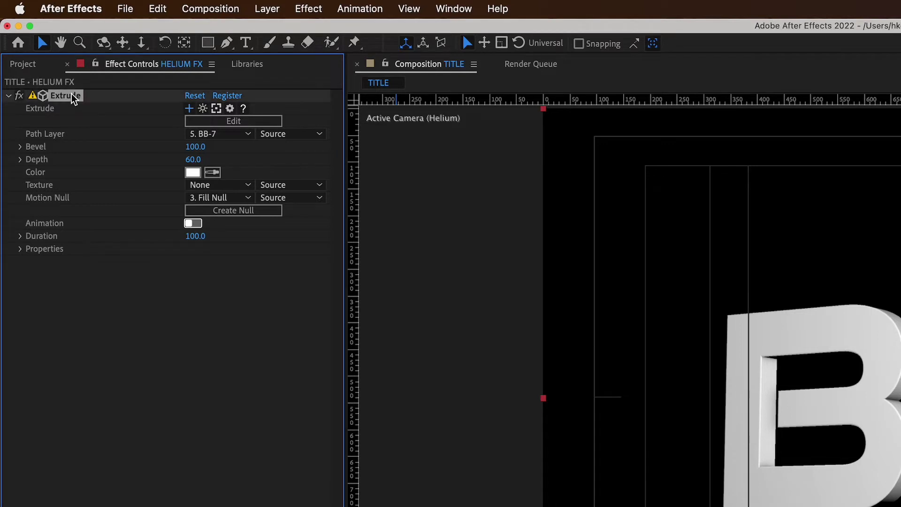
pyautogui.press('Return')
pyautogui.write('Fill')
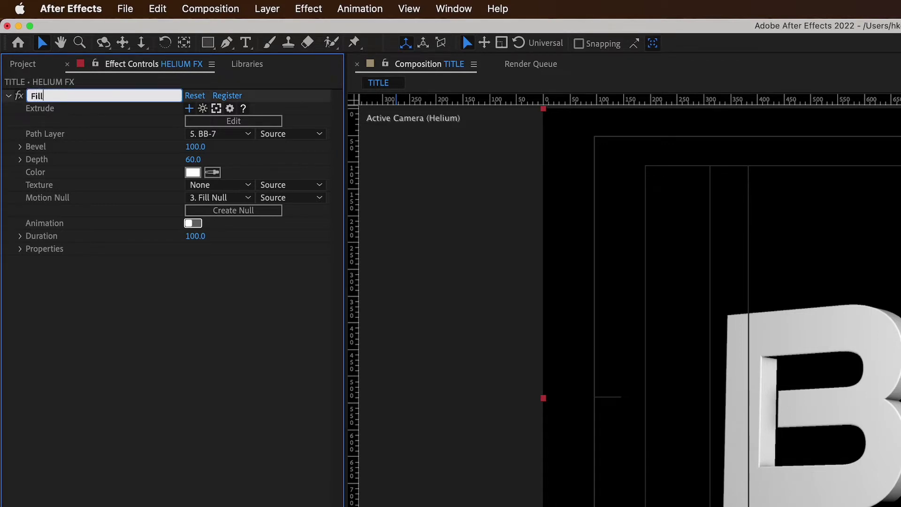
pyautogui.press('Return')
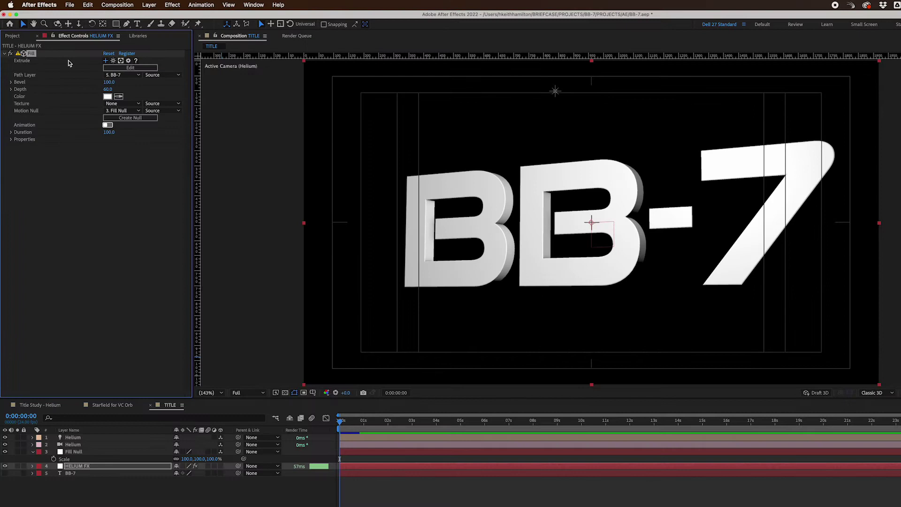
pyautogui.click(107, 83)
pyautogui.write('0')
pyautogui.press('Return')
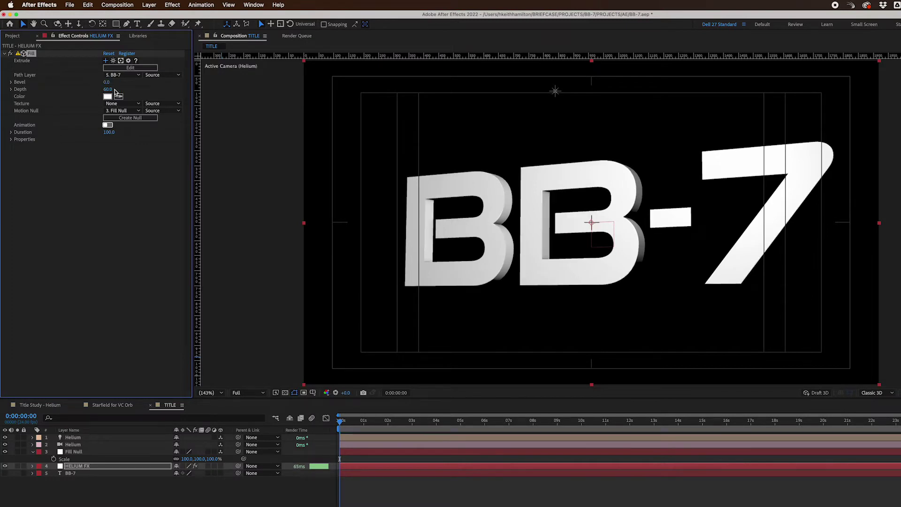
# Step: Set the extrusion colour to dark blue 18478F
pyautogui.click(108, 96)
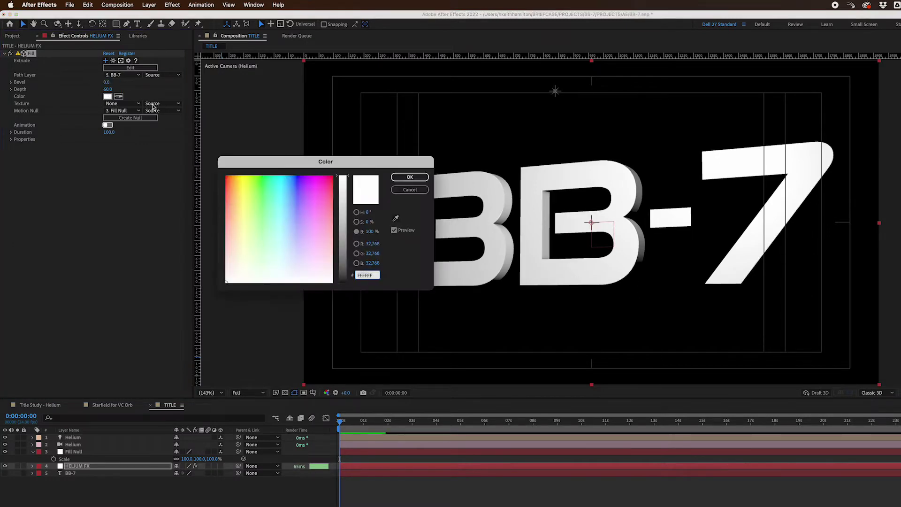
pyautogui.click(291, 194)
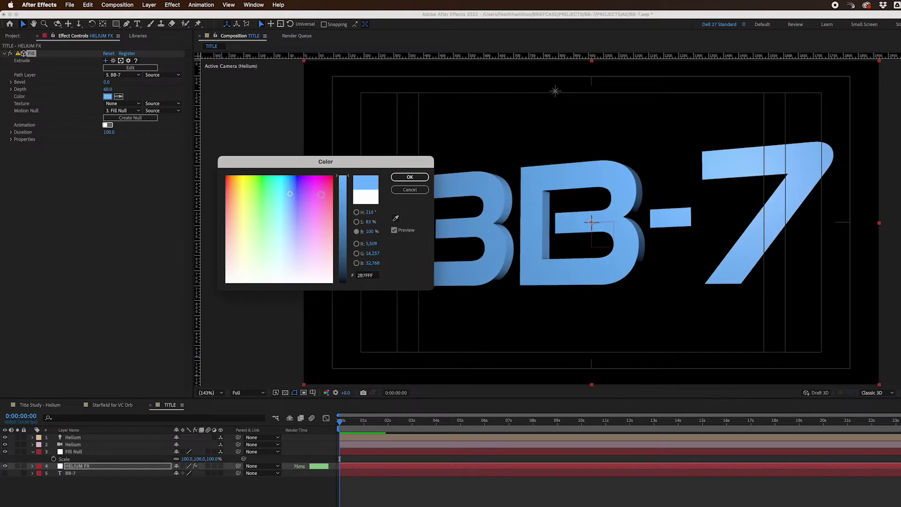
pyautogui.moveTo(342, 192); pyautogui.dragTo(341, 222)
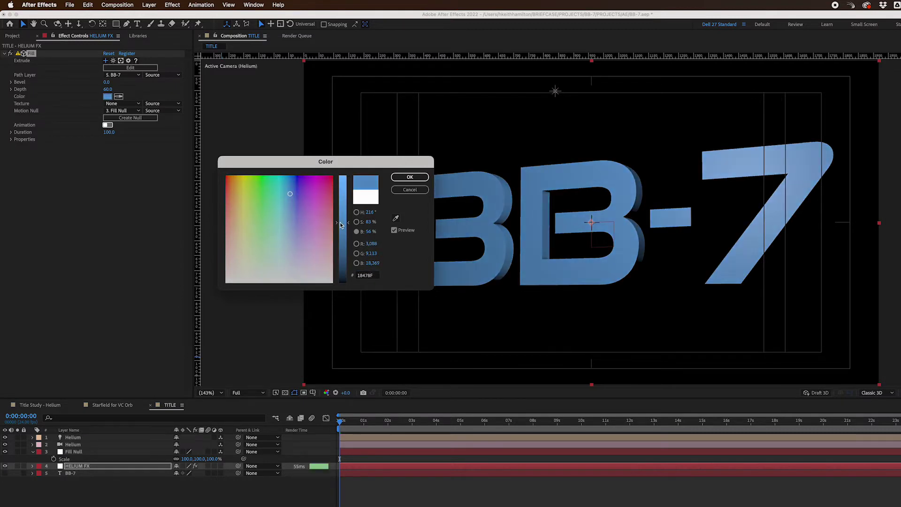
pyautogui.click(410, 178)
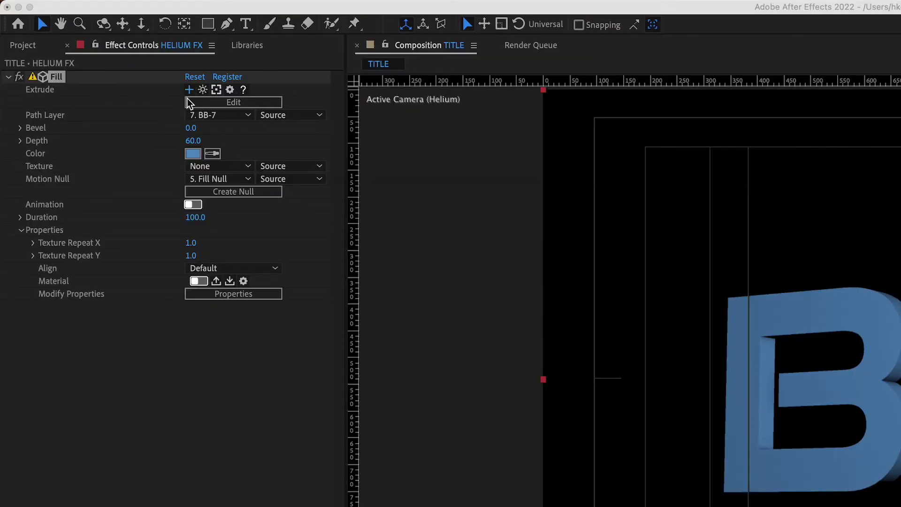
# Step: Apply the orange Extrude preset from the Helium preset browser
pyautogui.click(189, 89)
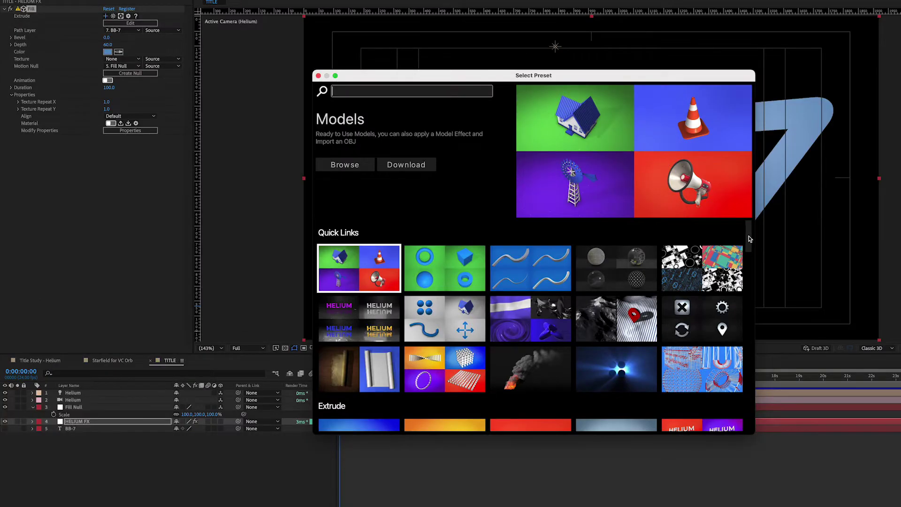
pyautogui.scroll(-1, 749, 258)
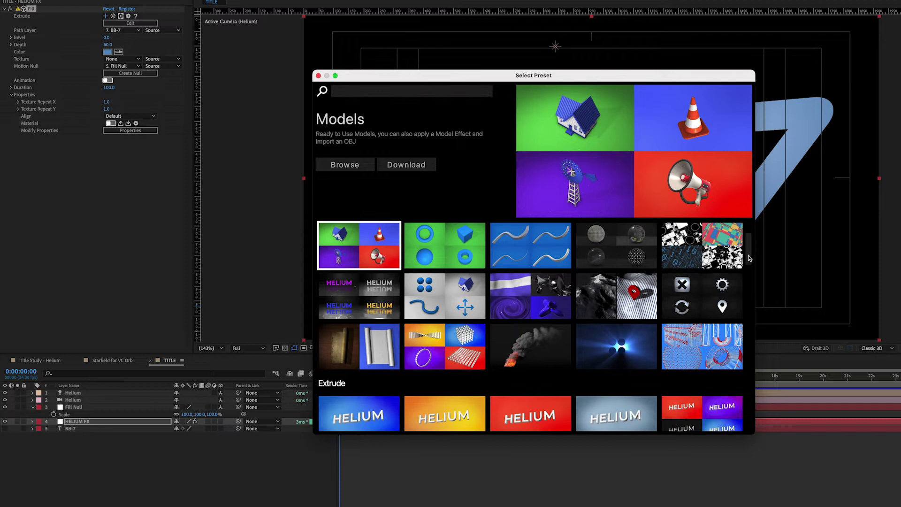
pyautogui.moveTo(749, 258); pyautogui.dragTo(747, 275)
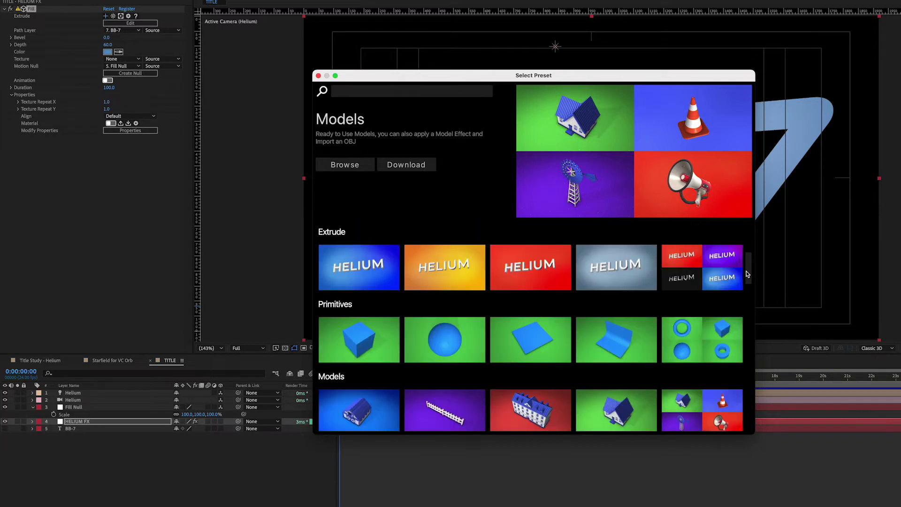
pyautogui.click(440, 267)
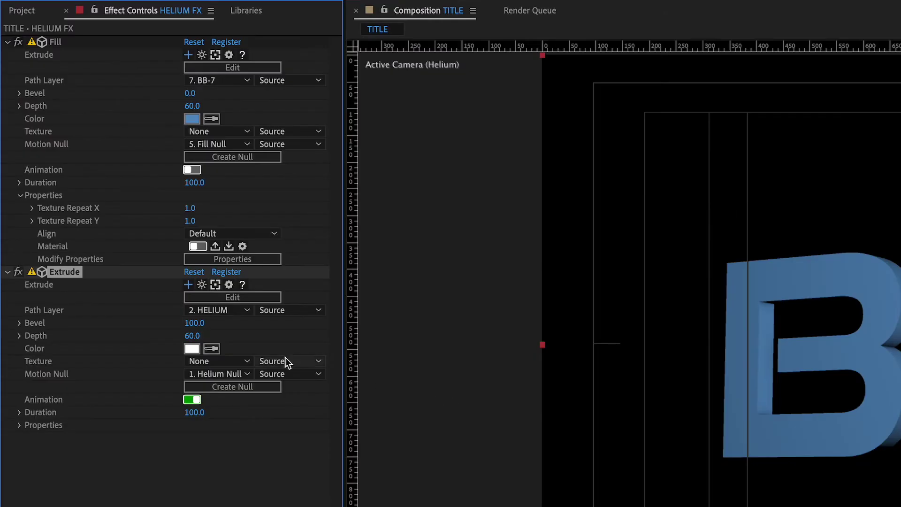
# Step: Rename the new extrusion Edge, extrude it from BB-7 and turn its animation off
pyautogui.press('Return')
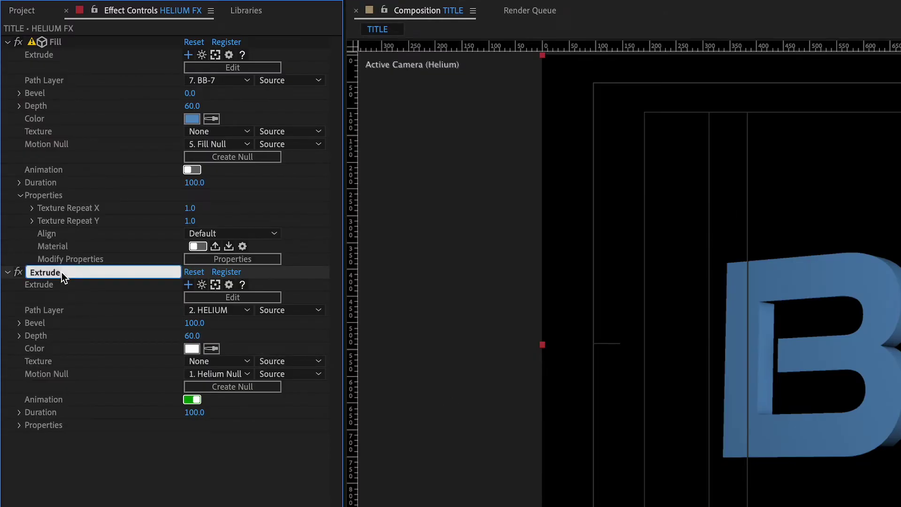
pyautogui.write('Edge')
pyautogui.press('Return')
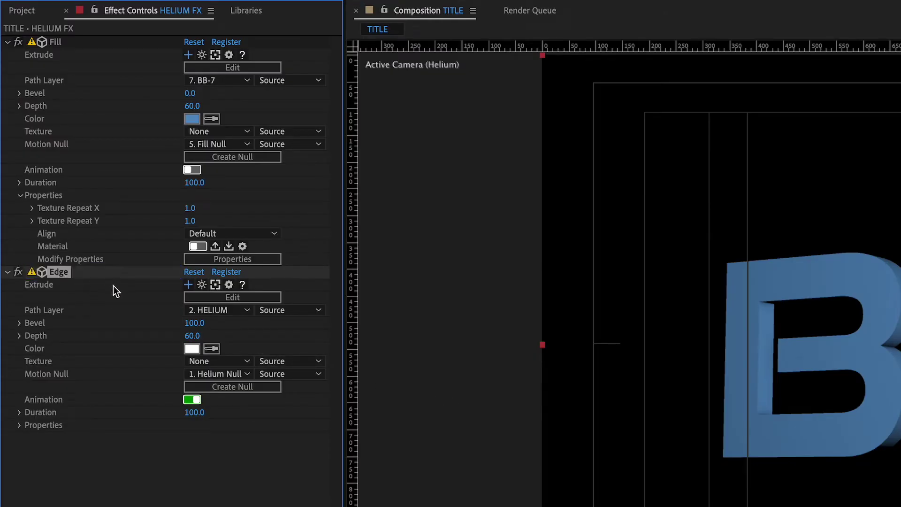
pyautogui.click(214, 313)
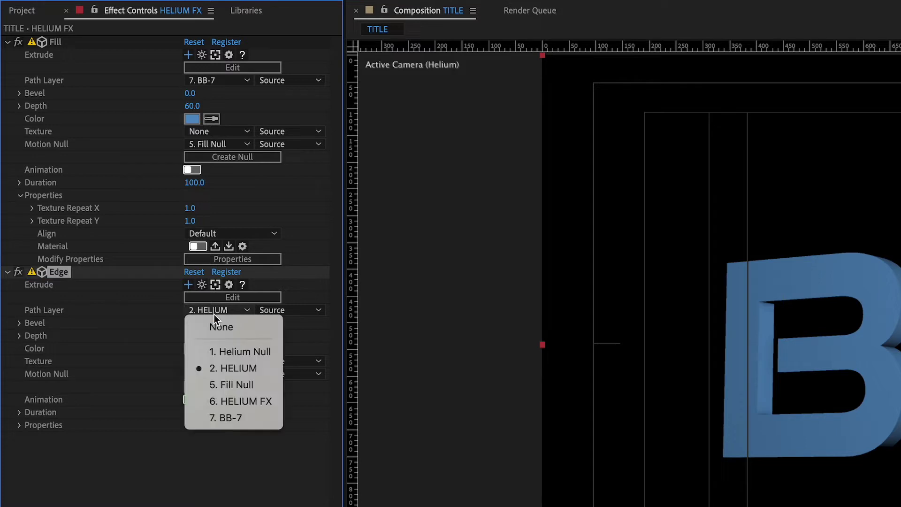
pyautogui.click(241, 419)
pyautogui.click(192, 400)
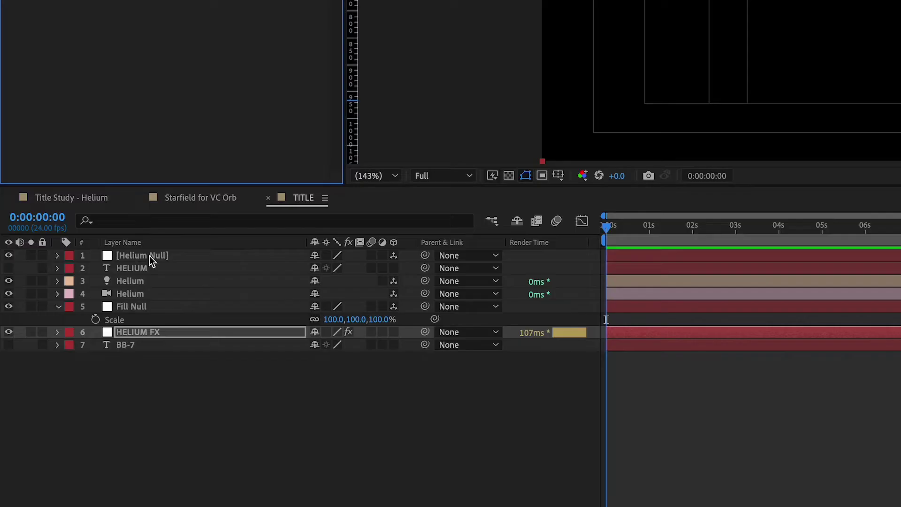
# Step: Rename the Helium Null to Edge Null and move it above Fill Null
pyautogui.click(84, 428)
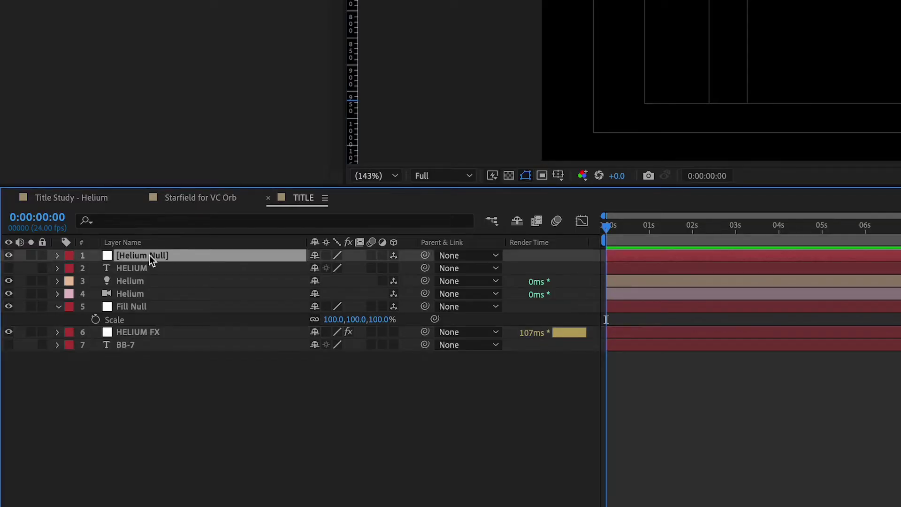
pyautogui.press('Return')
pyautogui.write('Edge')
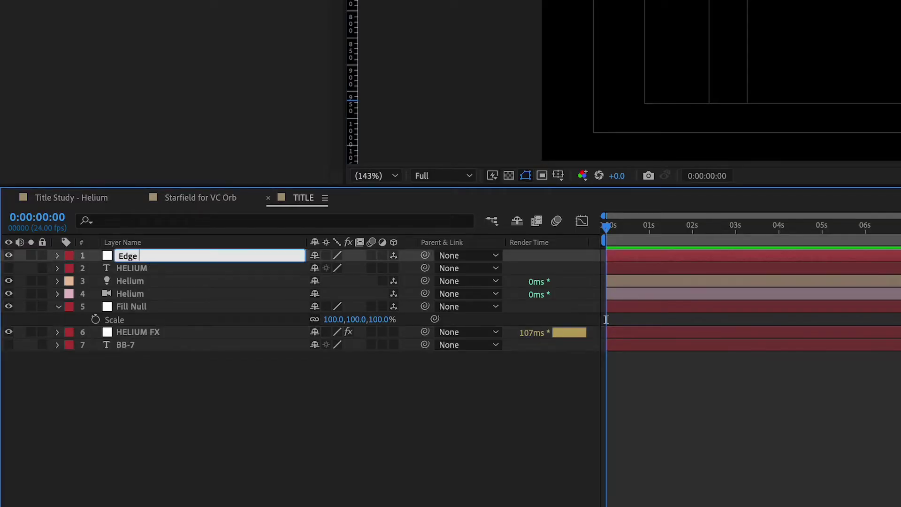
pyautogui.write(' Null')
pyautogui.press('Return')
pyautogui.moveTo(181, 254); pyautogui.dragTo(182, 299)
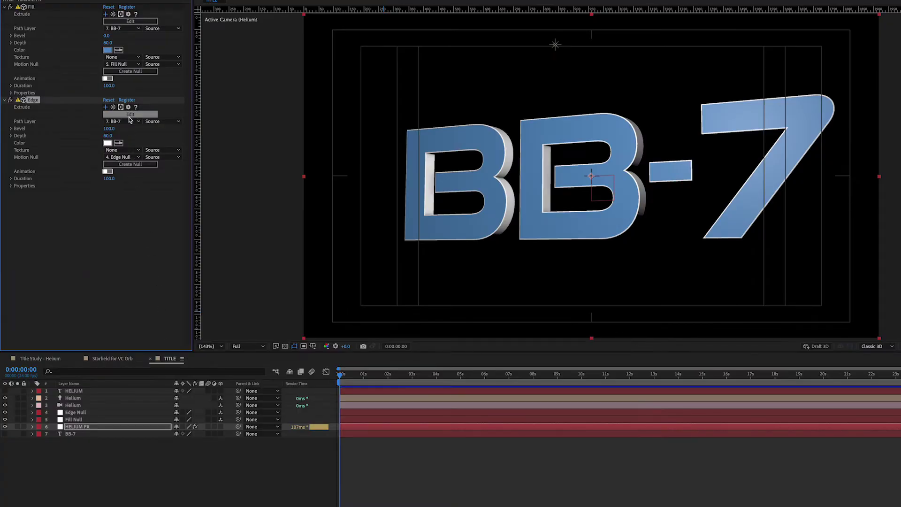
# Step: Browse Edge's extrude profile presets (Round Edge, Edge, Edge 04, Edge 05) and settle on Edge 03
pyautogui.click(130, 114)
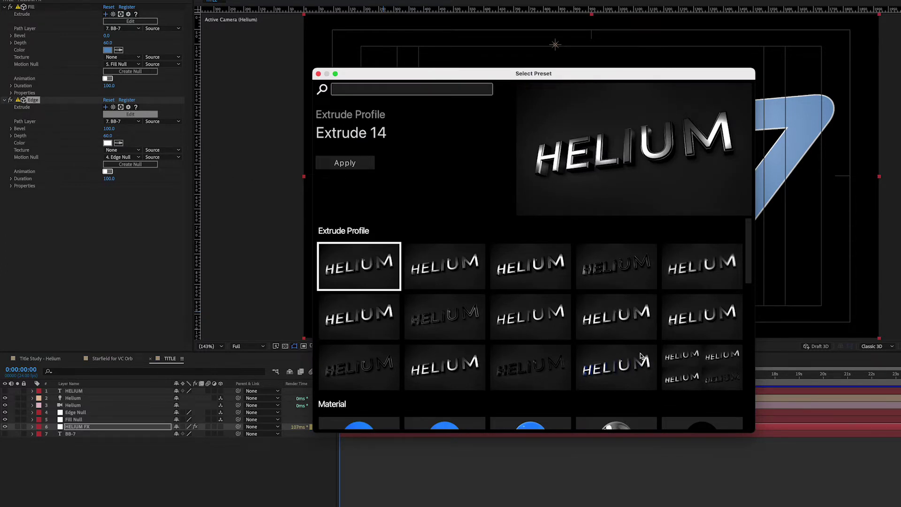
pyautogui.doubleClick(695, 371)
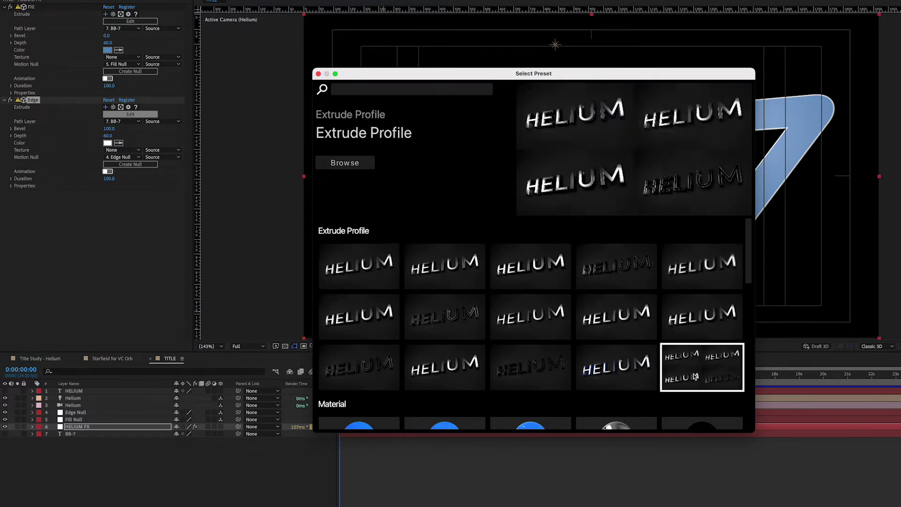
pyautogui.click(611, 281)
pyautogui.click(446, 319)
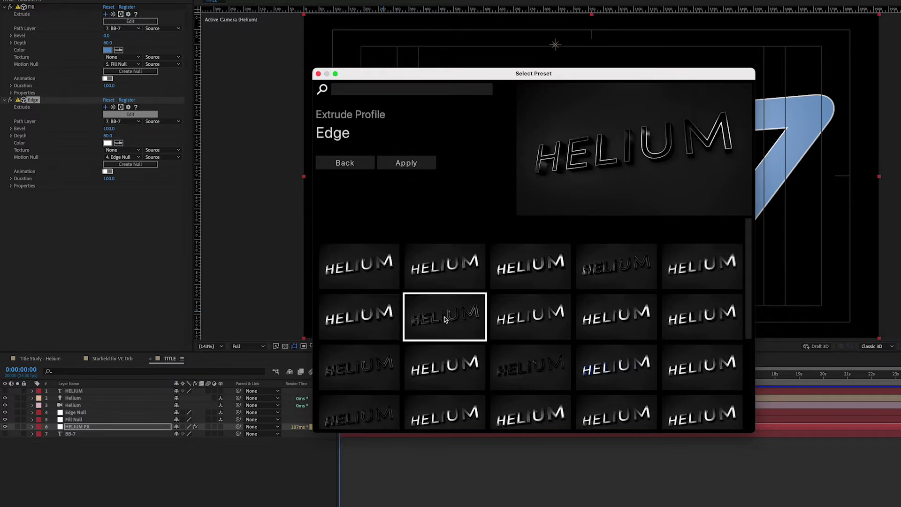
pyautogui.click(520, 364)
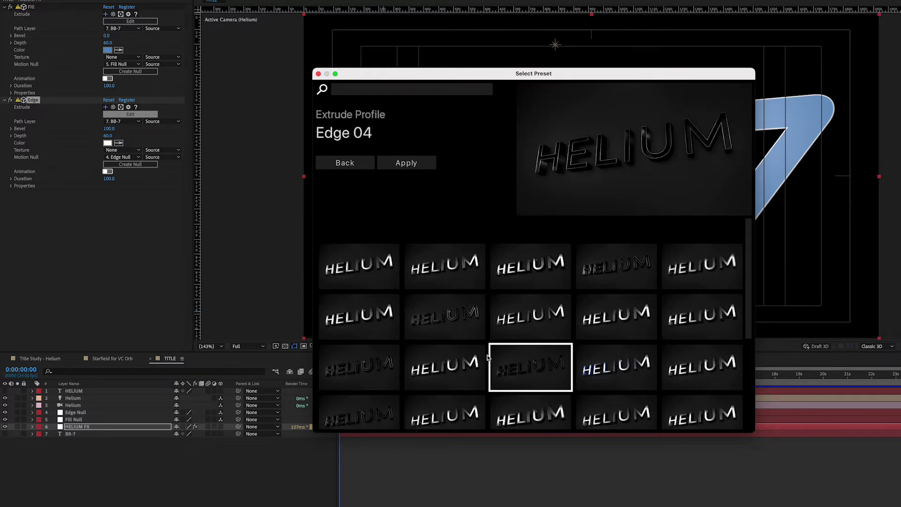
pyautogui.click(350, 367)
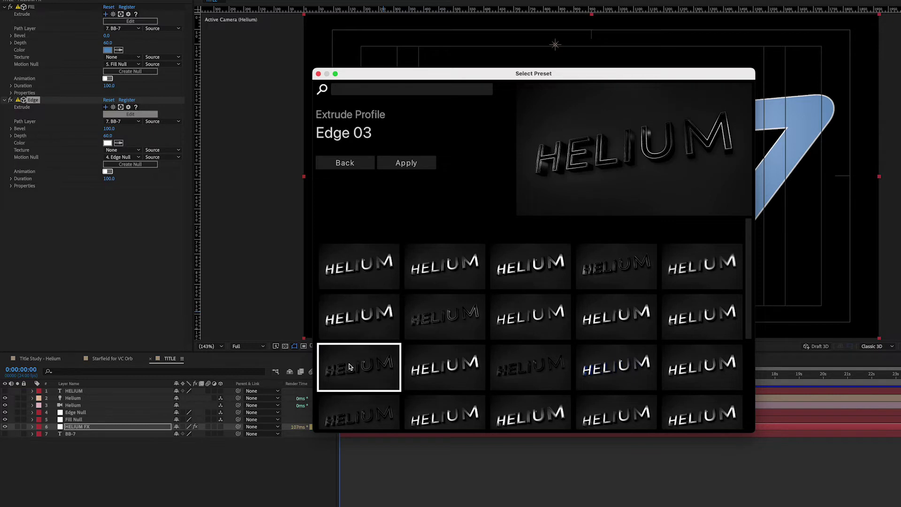
pyautogui.click(378, 418)
pyautogui.scroll(-1, 378, 418)
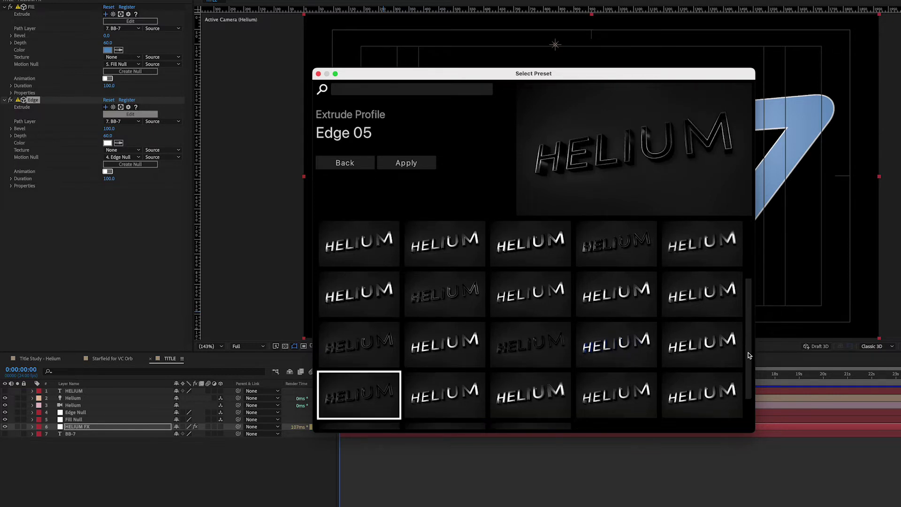
pyautogui.scroll(-2, 747, 366)
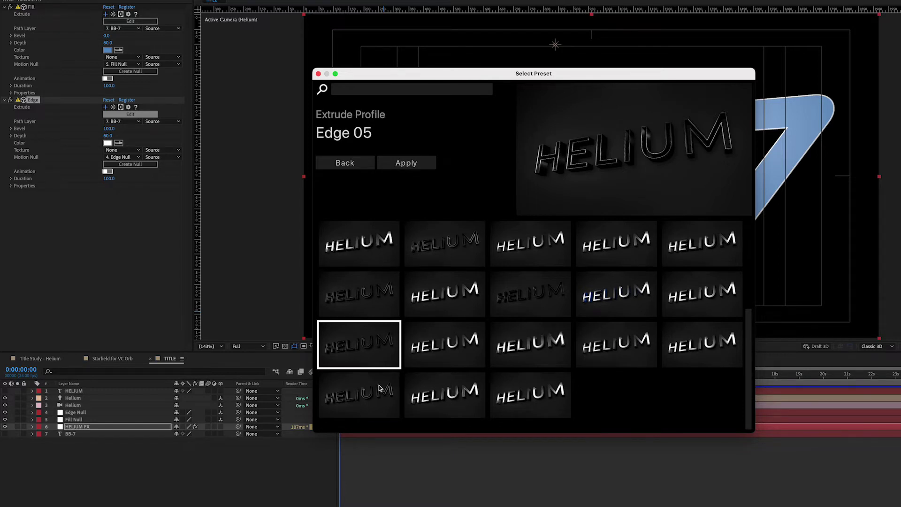
pyautogui.click(364, 293)
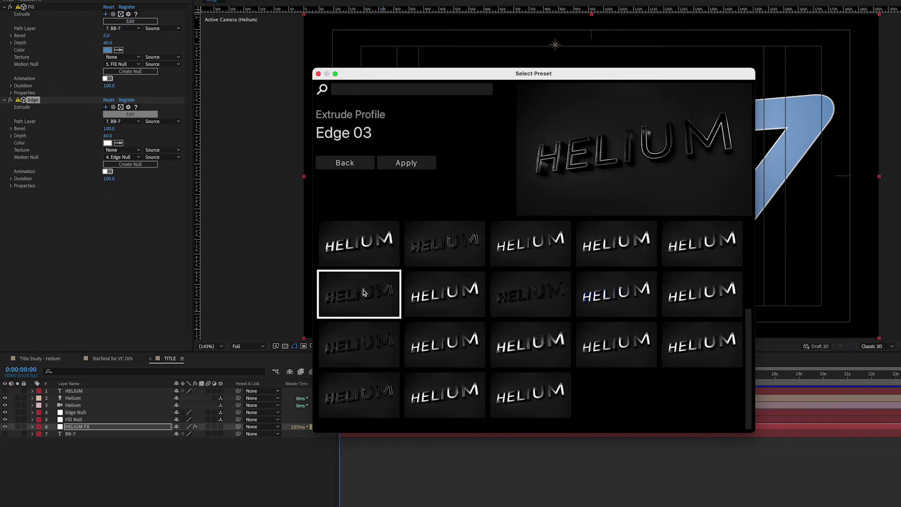
# Step: Apply Edge 03 with Bevel 150 and Depth 90, then shift Edge Null to Z -29.5
pyautogui.doubleClick(363, 293)
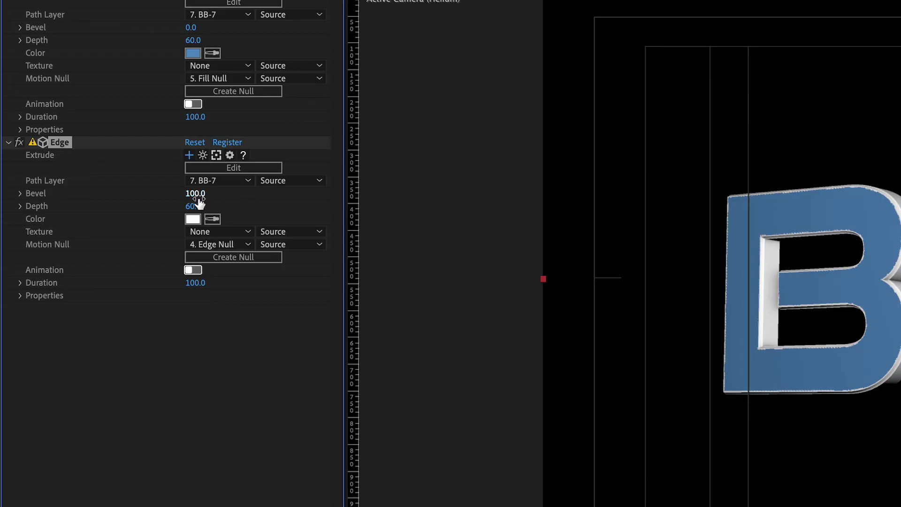
pyautogui.click(198, 197)
pyautogui.write('150')
pyautogui.click(194, 208)
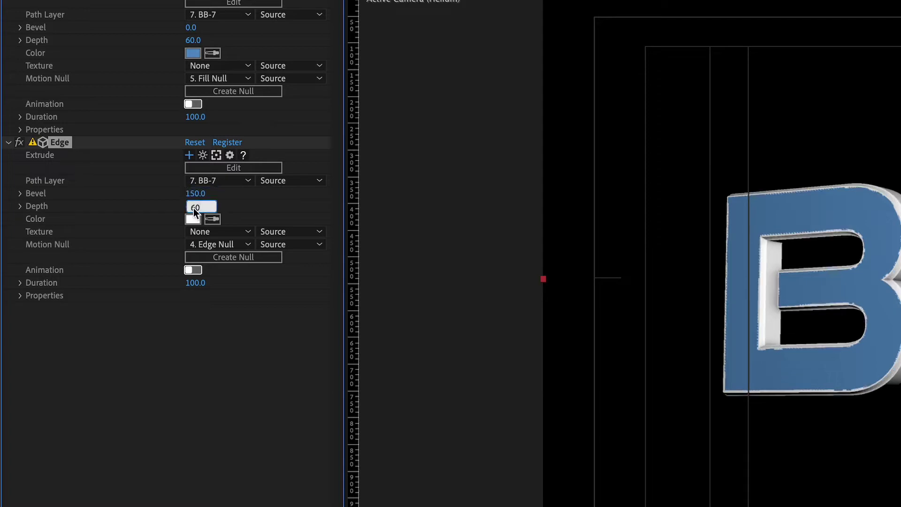
pyautogui.write('90')
pyautogui.press('Return')
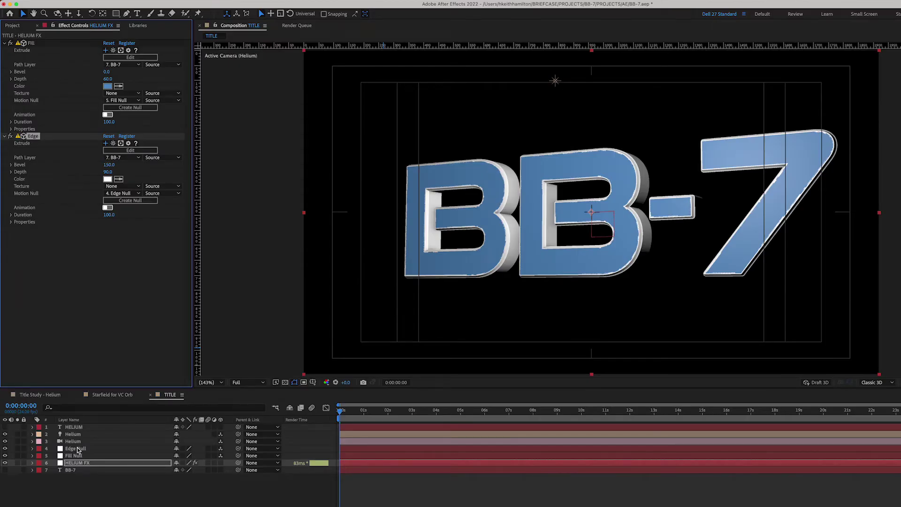
pyautogui.click(77, 449)
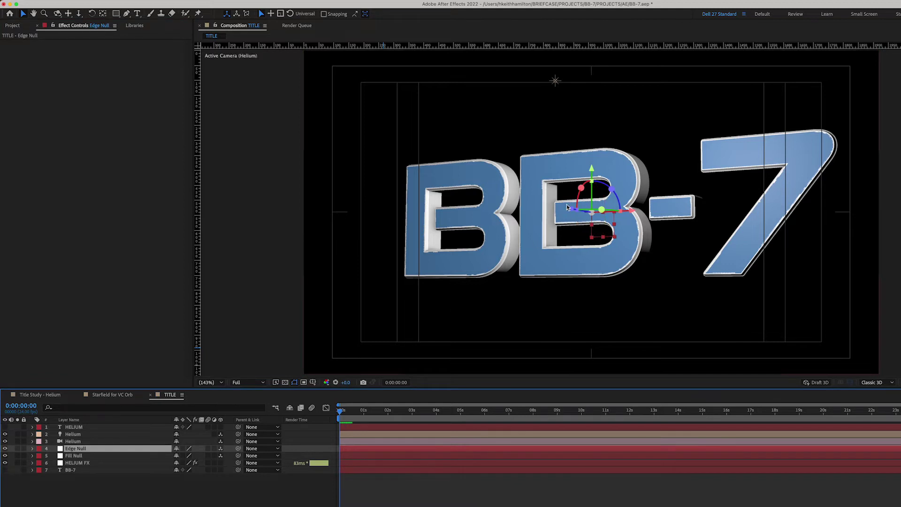
pyautogui.moveTo(567, 207); pyautogui.dragTo(565, 209)
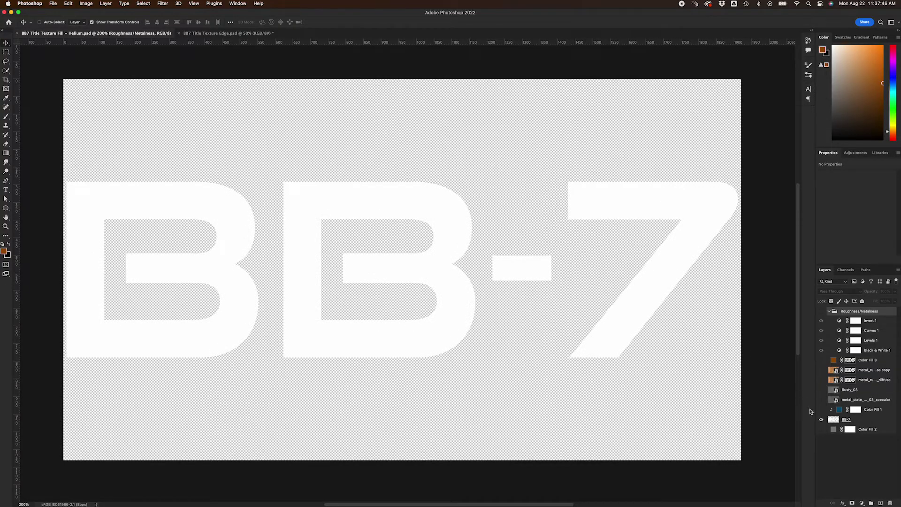
# Step: Show the Color Fill 2, Color Fill 1, Rusty_03 grunge, rust diffuse and rust copy layers
pyautogui.click(822, 430)
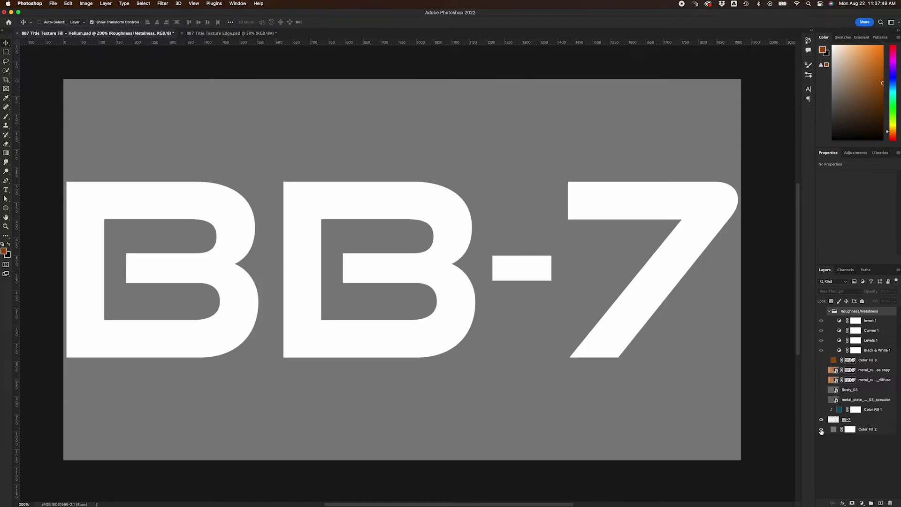
pyautogui.click(822, 410)
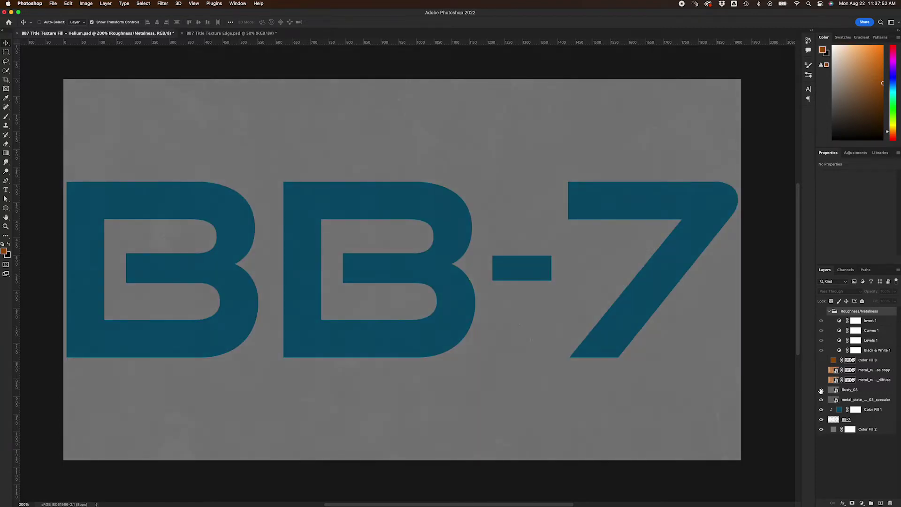
pyautogui.click(821, 390)
pyautogui.click(821, 381)
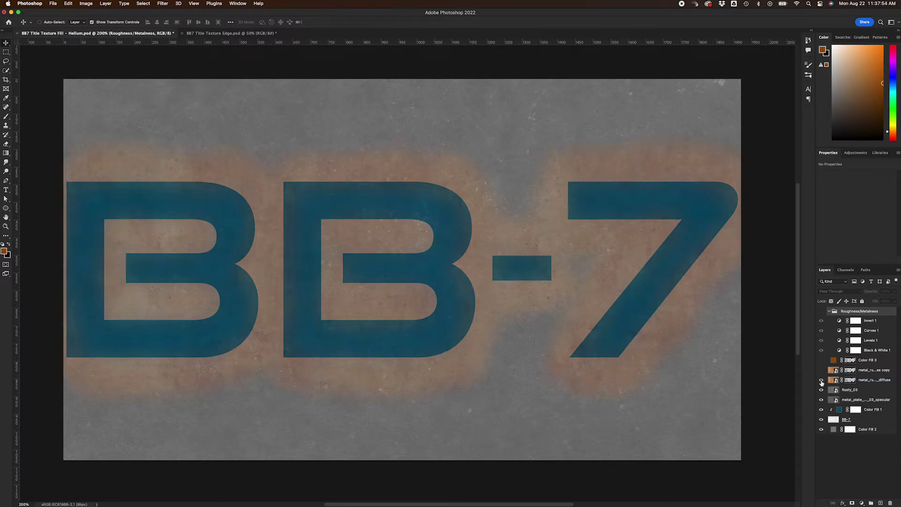
pyautogui.click(821, 370)
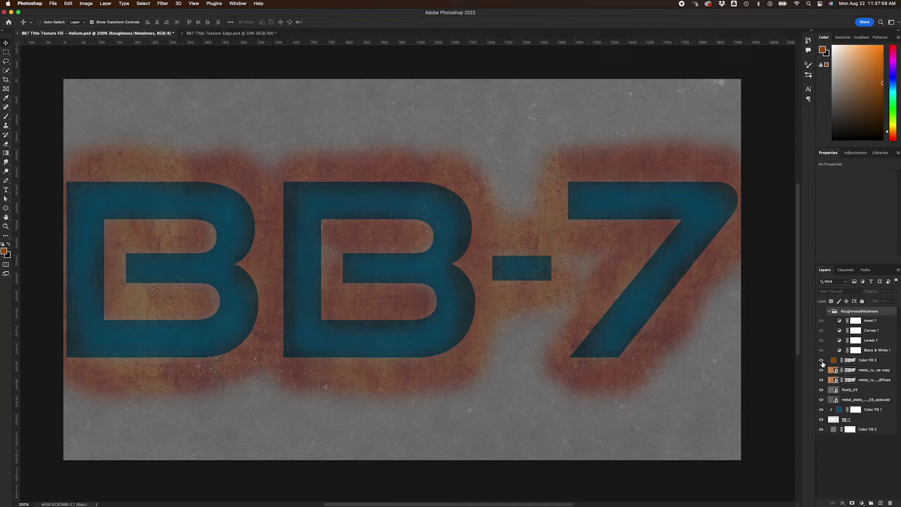
# Step: Show the Roughness/Metalness group and hide Invert 1 in both fill and edge PSDs
pyautogui.click(821, 313)
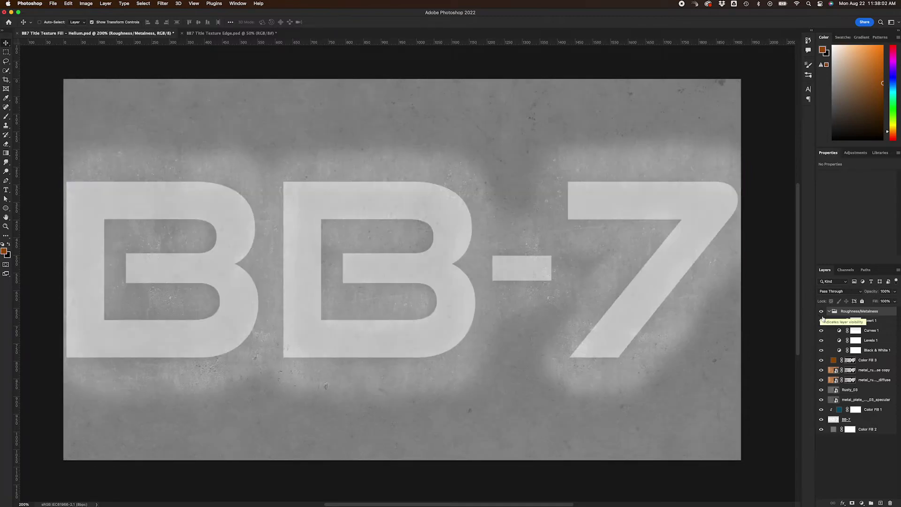
pyautogui.click(822, 321)
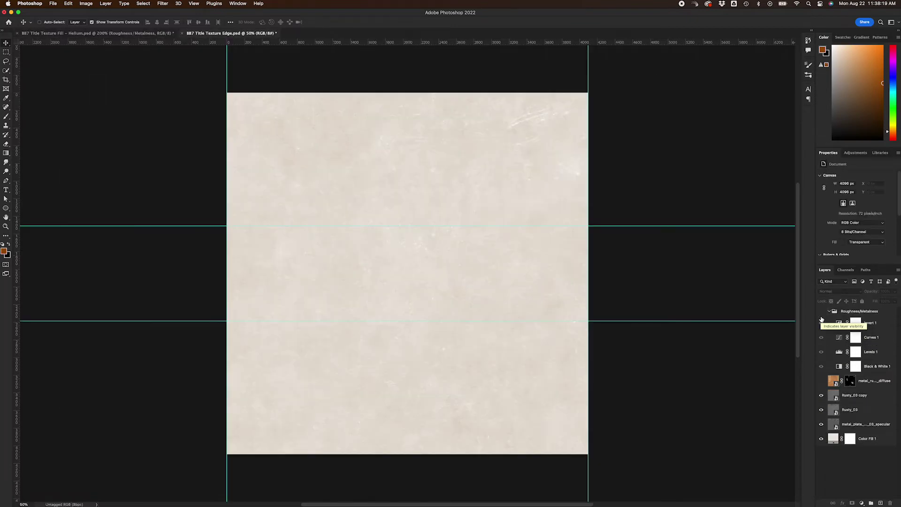
pyautogui.click(820, 312)
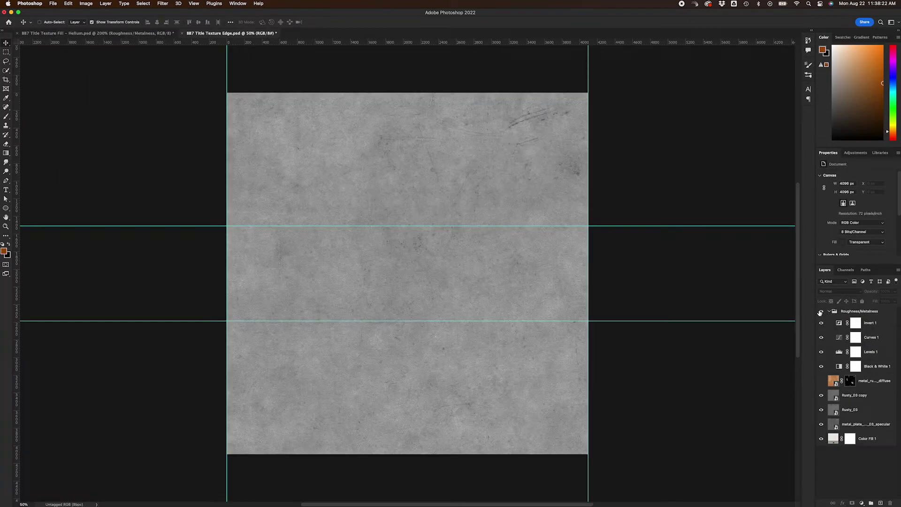
pyautogui.click(821, 324)
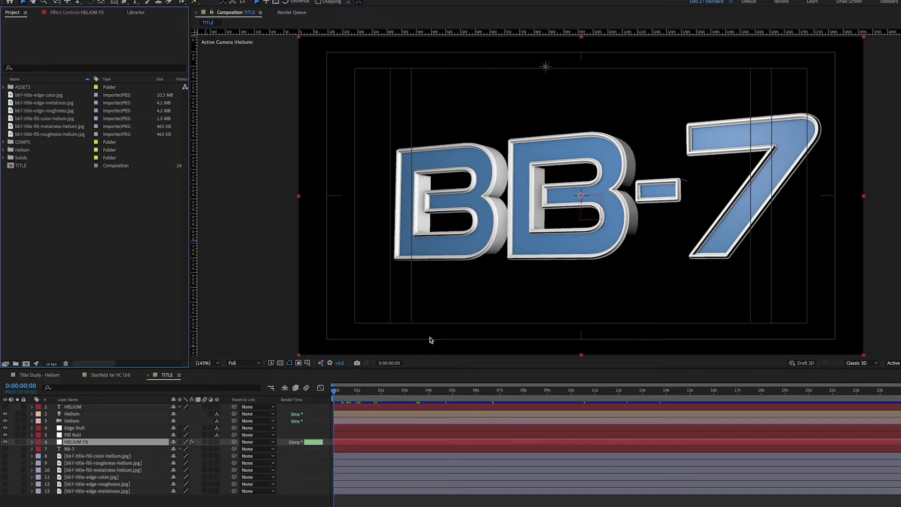
# Step: Select the texture layers in the TITLE comp and pre-compose fill roughness layer 9
pyautogui.click(49, 94)
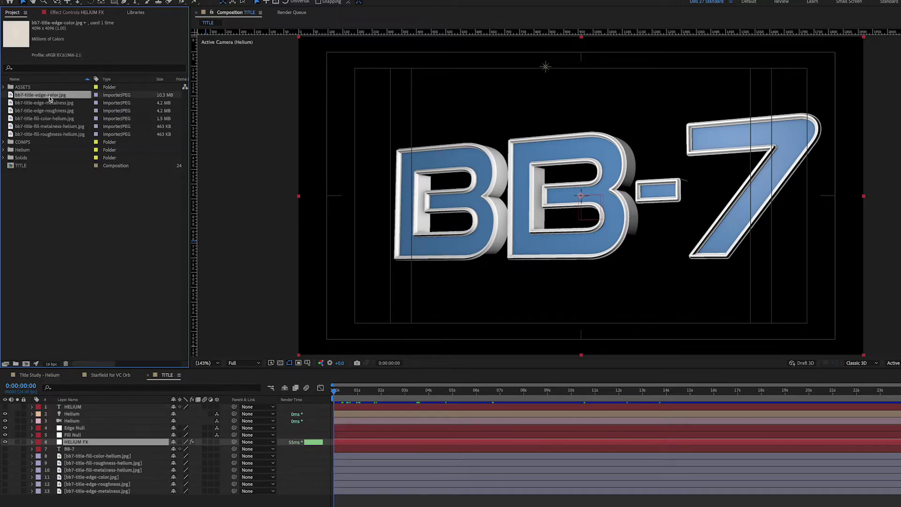
pyautogui.keyDown('shift'); pyautogui.click(49, 134); pyautogui.keyUp('shift')
pyautogui.click(81, 241)
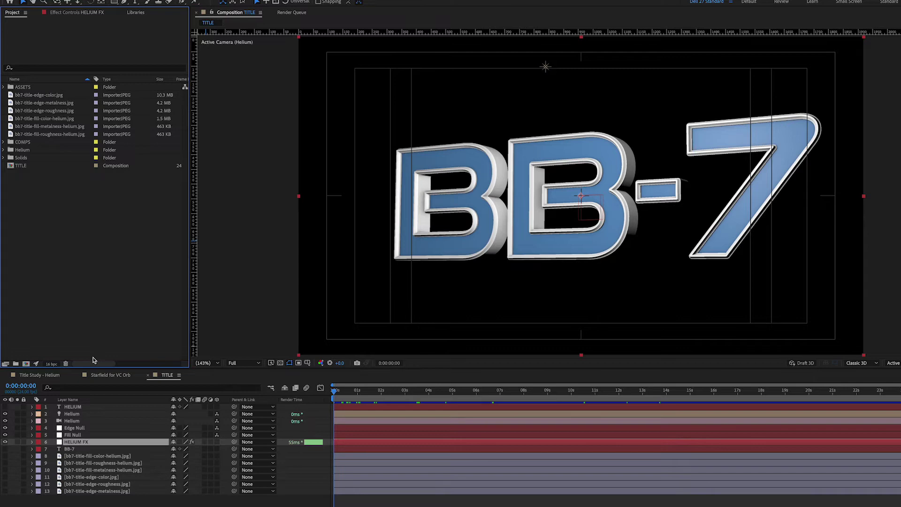
pyautogui.click(82, 456)
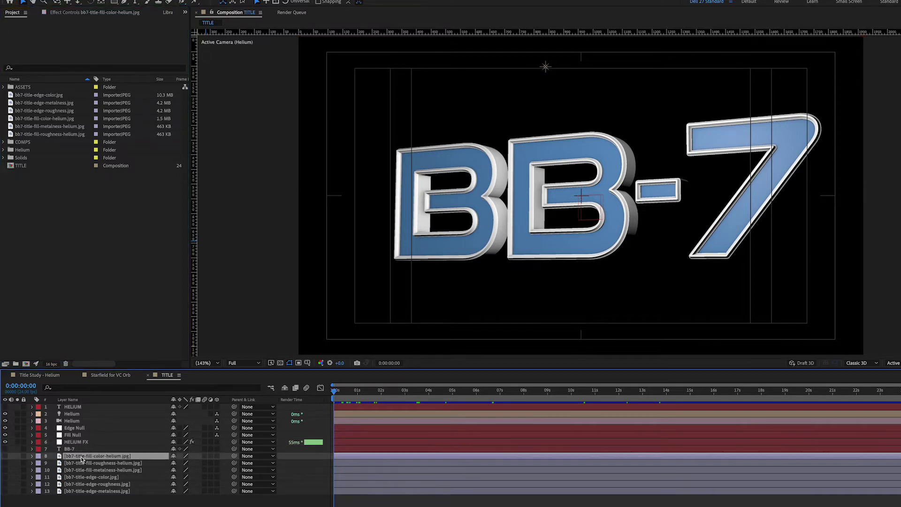
pyautogui.keyDown('shift'); pyautogui.click(87, 491); pyautogui.keyUp('shift')
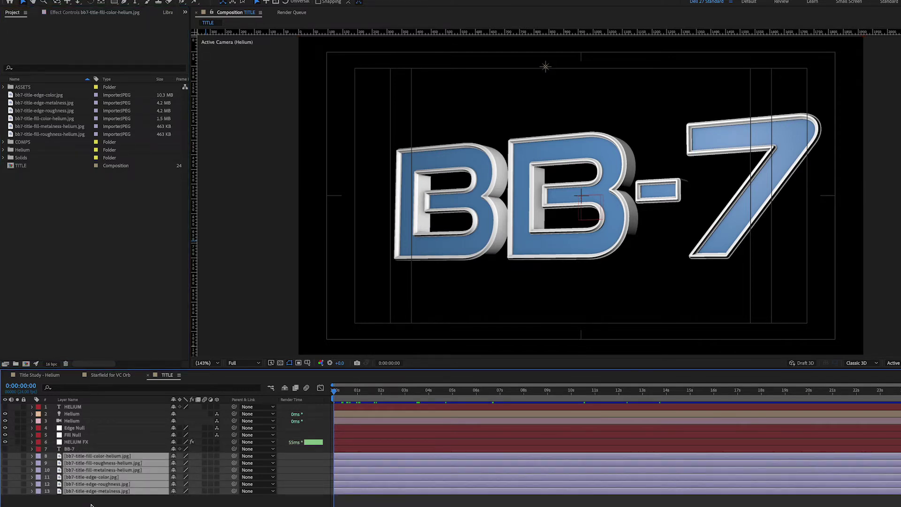
pyautogui.click(124, 463)
pyautogui.rightClick(123, 463)
pyautogui.click(172, 506)
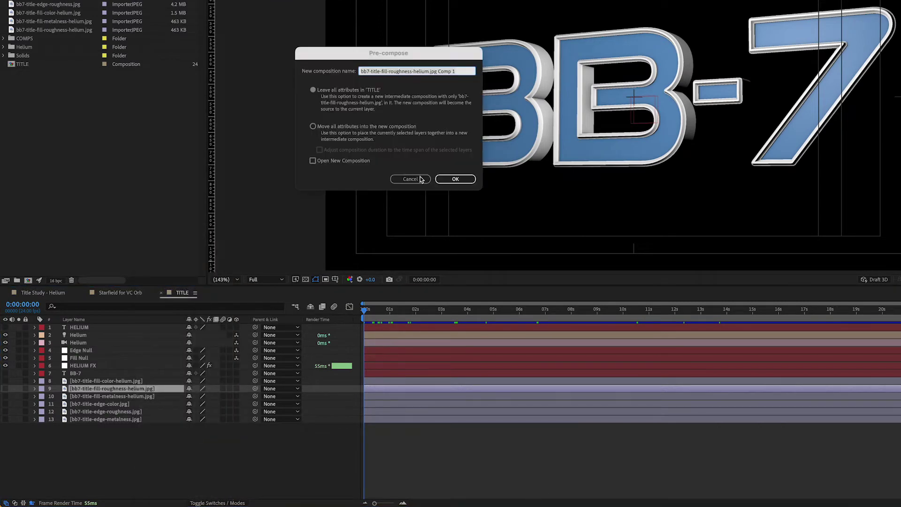
pyautogui.click(456, 179)
# Step: Pre-compose layers 10, 12 and 13: fill metalness, edge roughness and edge metalness
pyautogui.rightClick(151, 397)
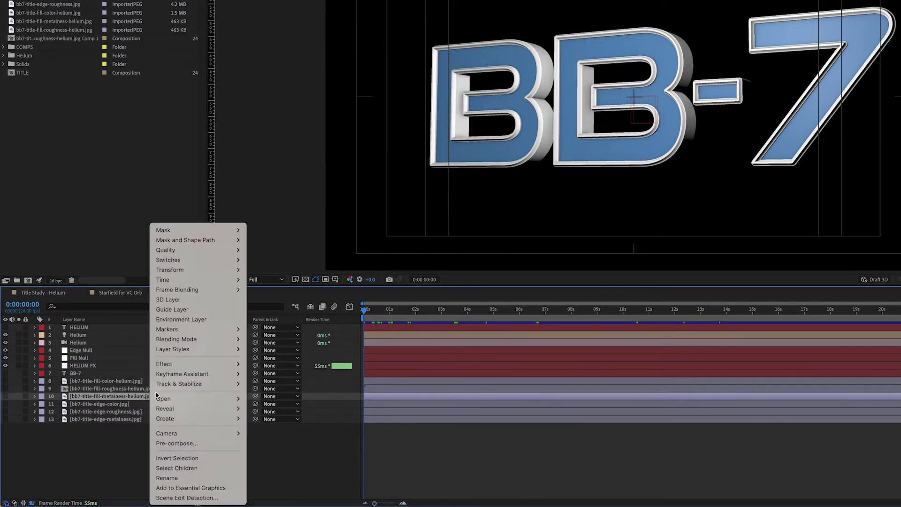
pyautogui.click(197, 445)
pyautogui.click(458, 178)
pyautogui.rightClick(127, 412)
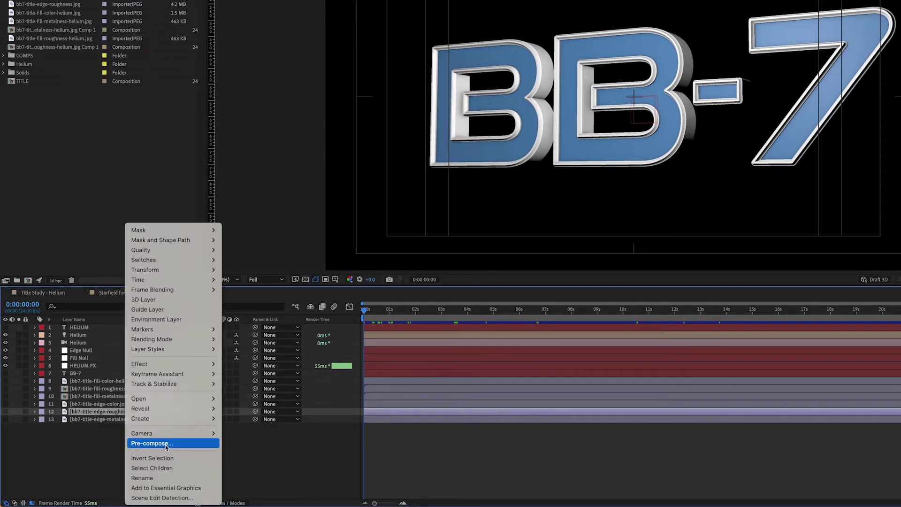
pyautogui.click(171, 444)
pyautogui.click(457, 178)
pyautogui.rightClick(118, 419)
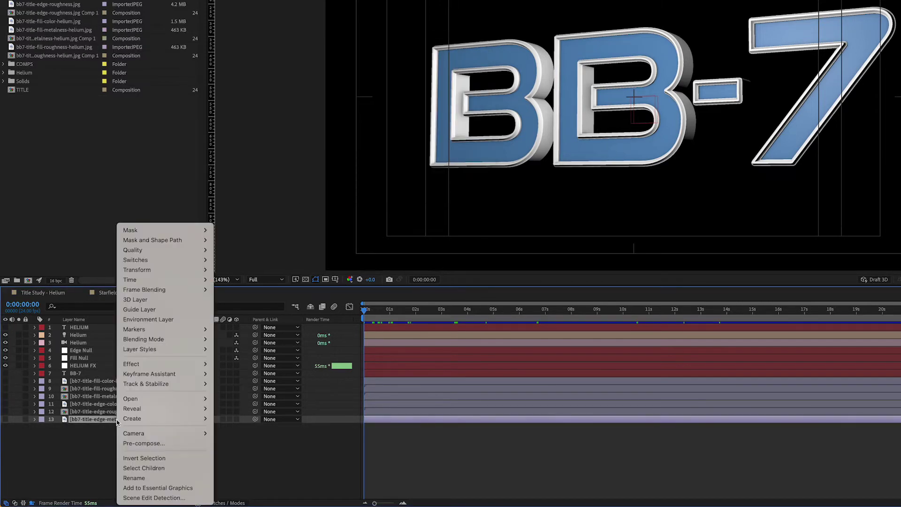
pyautogui.click(139, 445)
pyautogui.click(449, 180)
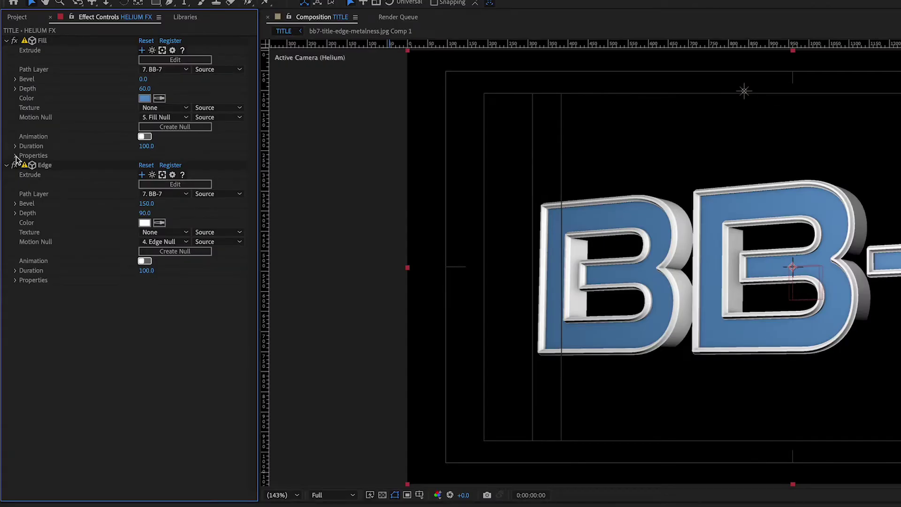
# Step: Add a Material effect between Fill and Edge and name it 'Fill Material'
pyautogui.click(10, 114)
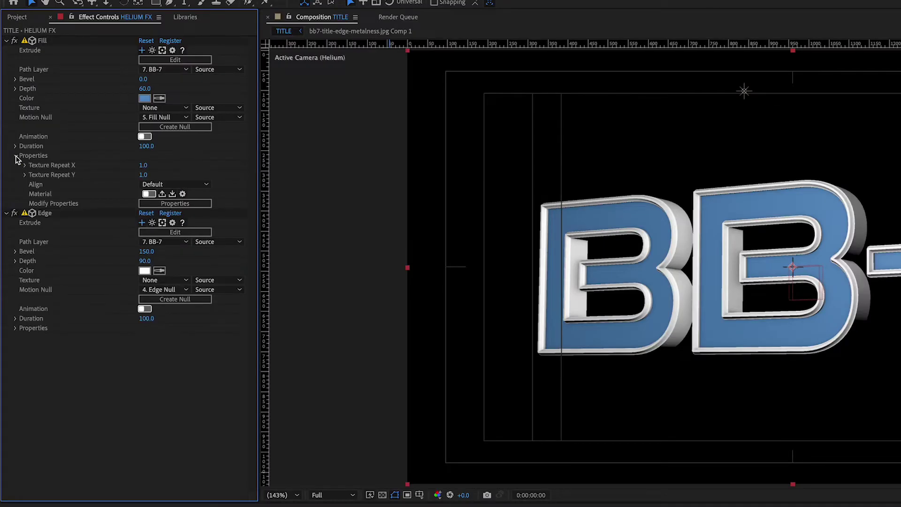
pyautogui.click(161, 193)
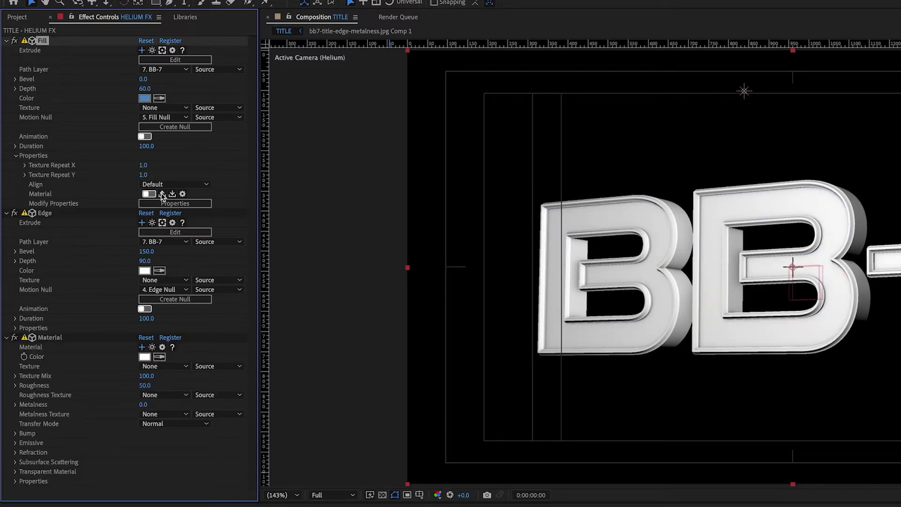
pyautogui.click(52, 338)
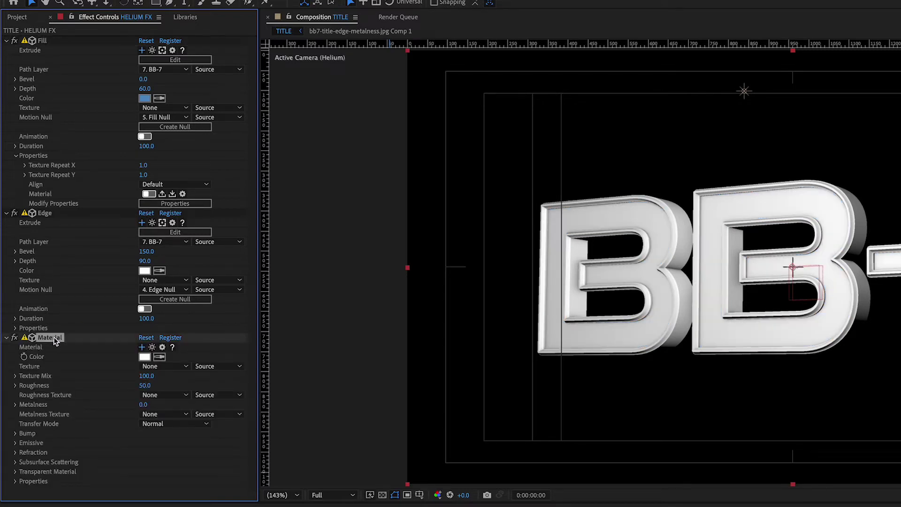
pyautogui.moveTo(53, 337); pyautogui.dragTo(73, 213)
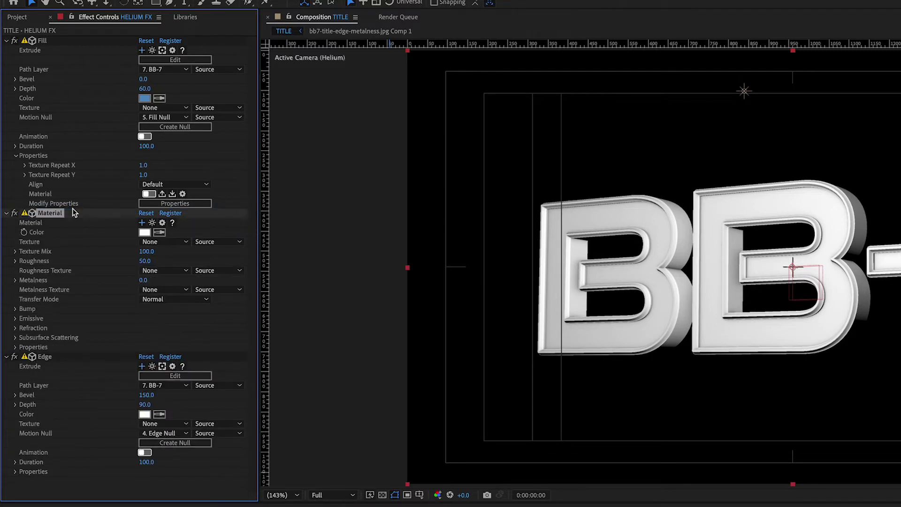
pyautogui.press('Return')
pyautogui.write('Fil')
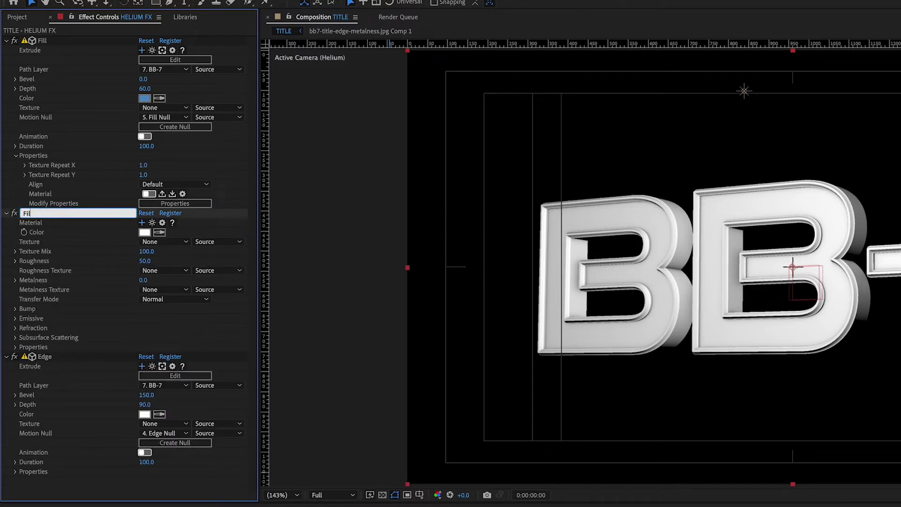
pyautogui.write('l Material')
pyautogui.press('Return')
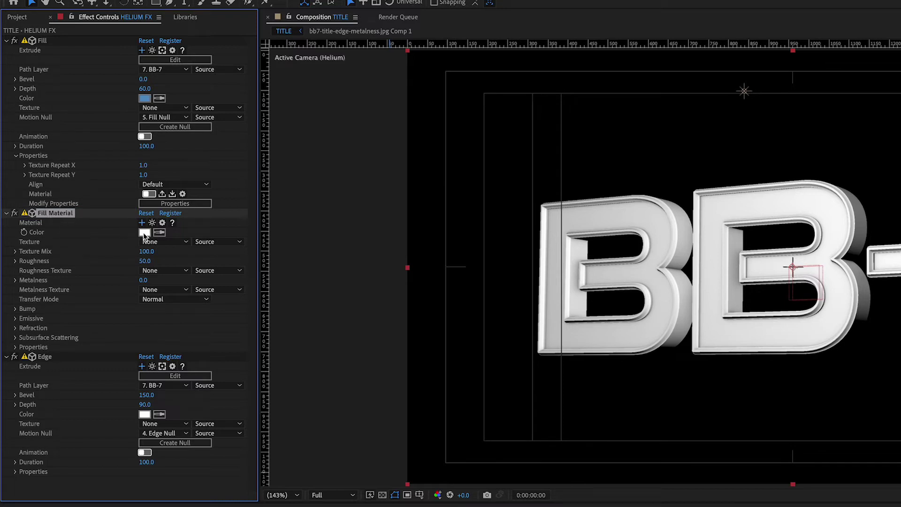
# Step: Texture Fill Material with the fill-color helium image and set Roughness and Metalness to 100
pyautogui.click(164, 241)
pyautogui.click(210, 333)
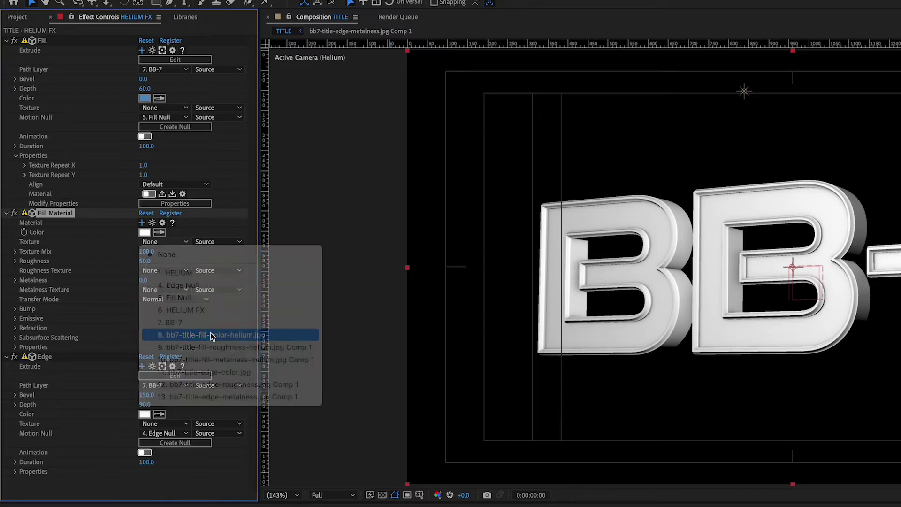
pyautogui.click(145, 262)
pyautogui.write('100')
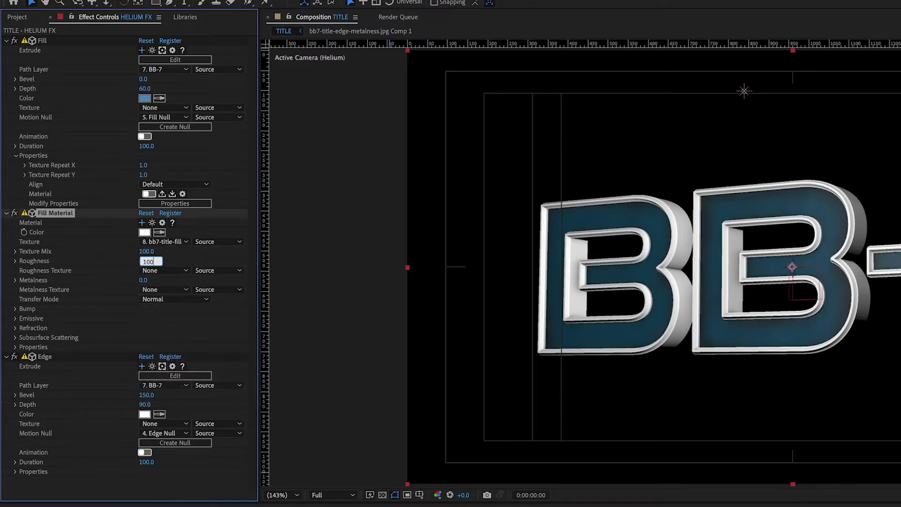
pyautogui.press('Return')
pyautogui.click(143, 280)
pyautogui.write('100')
pyautogui.press('Return')
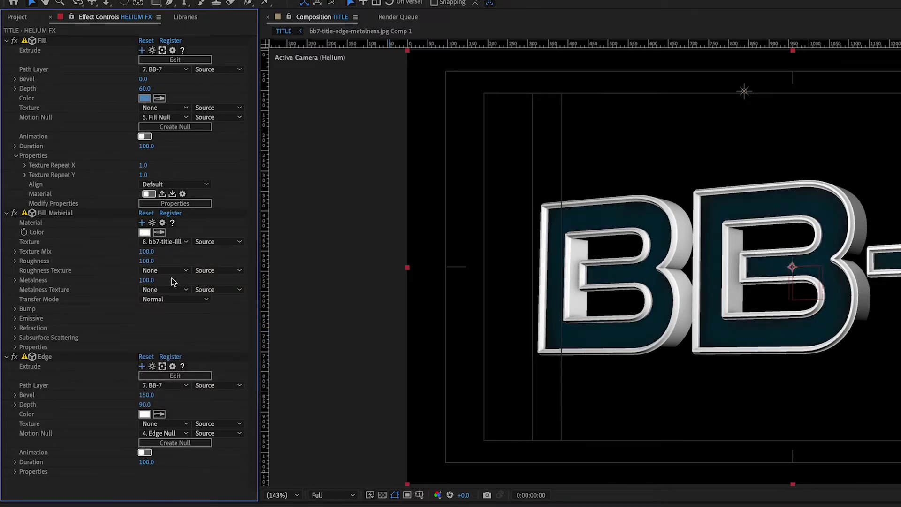
# Step: Map the fill roughness and fill metalness comps as the Roughness and Metalness textures
pyautogui.click(171, 271)
pyautogui.click(235, 376)
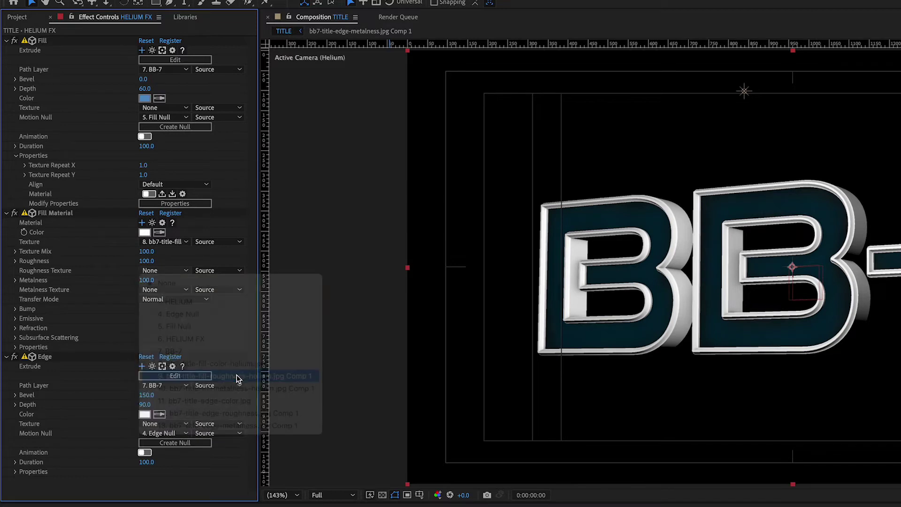
pyautogui.click(185, 290)
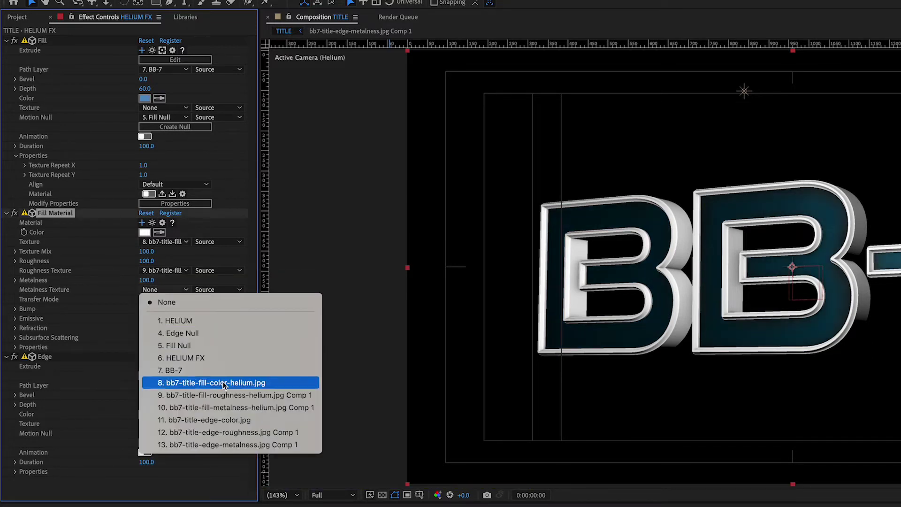
pyautogui.click(223, 407)
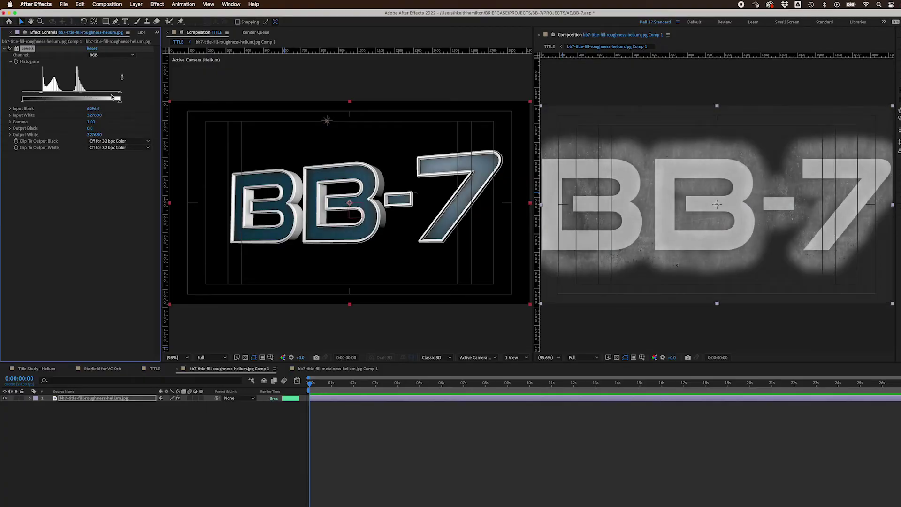
# Step: Lower the roughness map's Levels Input White to 21973.8 and give the metalness map Levels with Gamma 0.58
pyautogui.moveTo(120, 97); pyautogui.dragTo(71, 98)
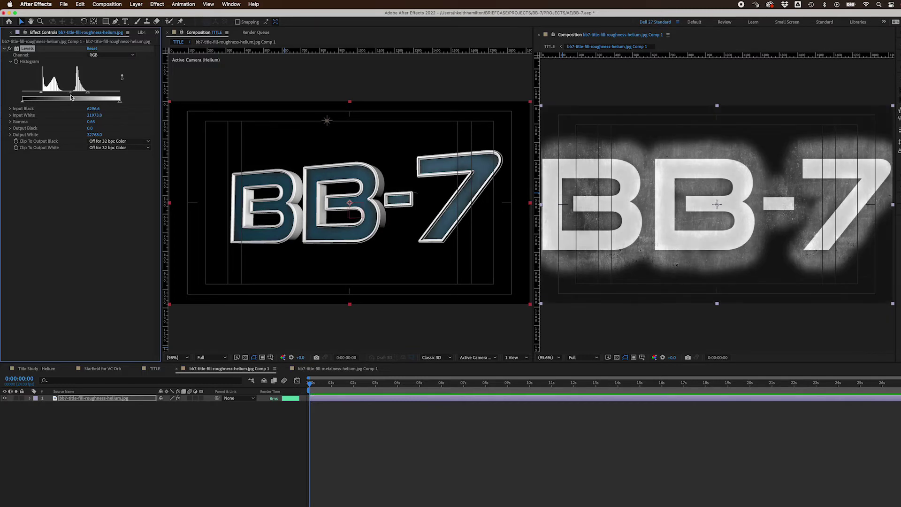
pyautogui.click(317, 369)
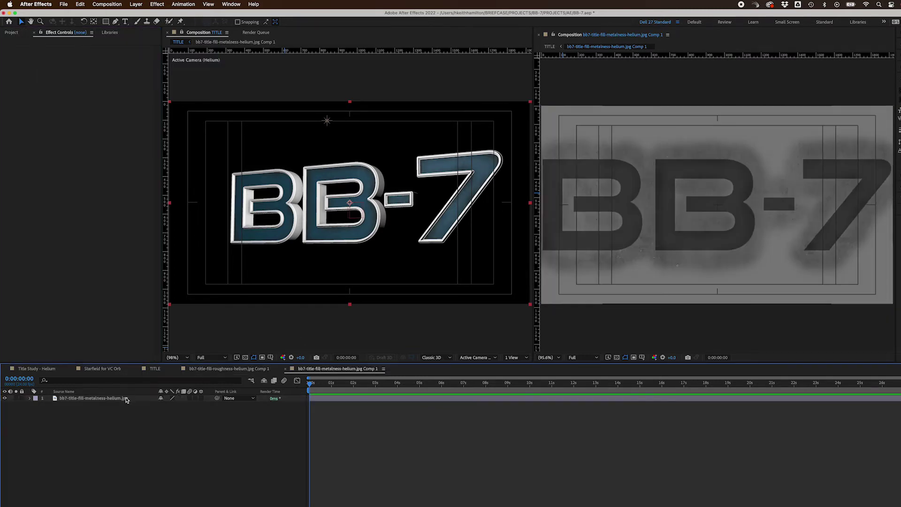
pyautogui.click(156, 3)
pyautogui.click(157, 24)
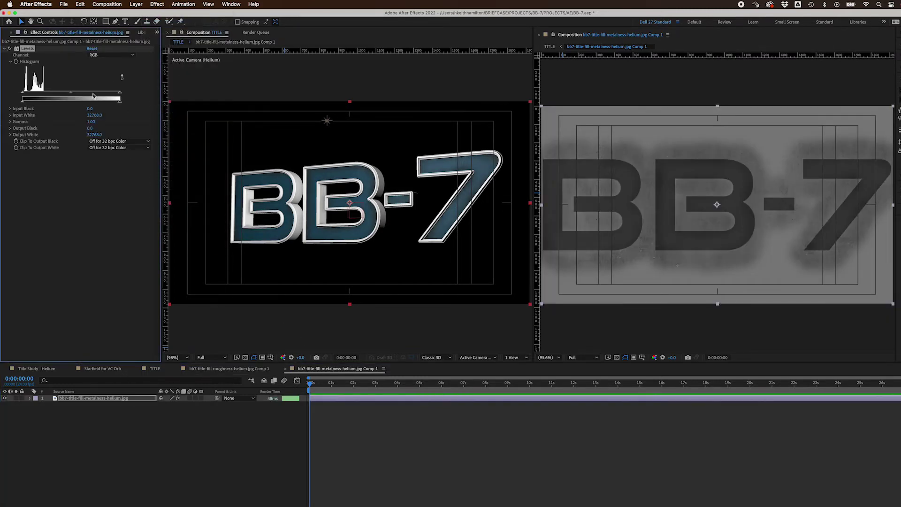
pyautogui.moveTo(72, 96); pyautogui.dragTo(88, 94)
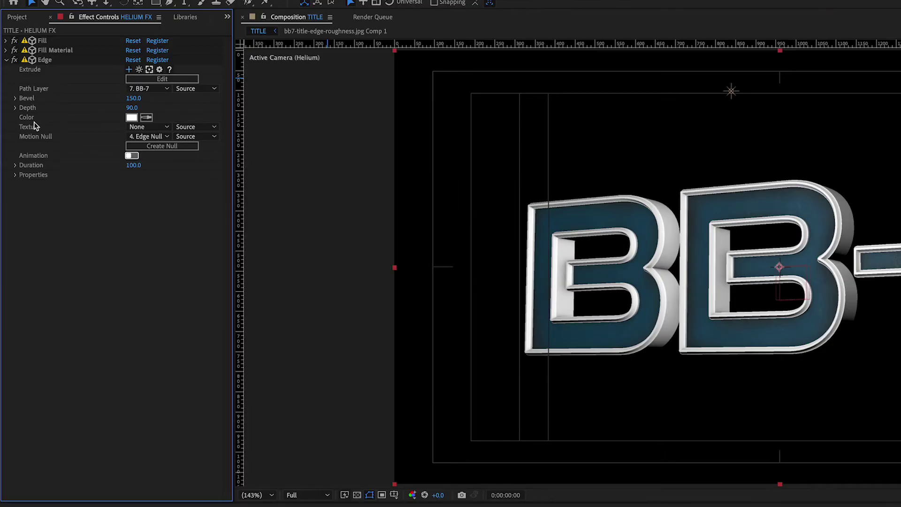
# Step: Add a Material effect named 'Edge Material' textured with the edge-color image
pyautogui.click(16, 175)
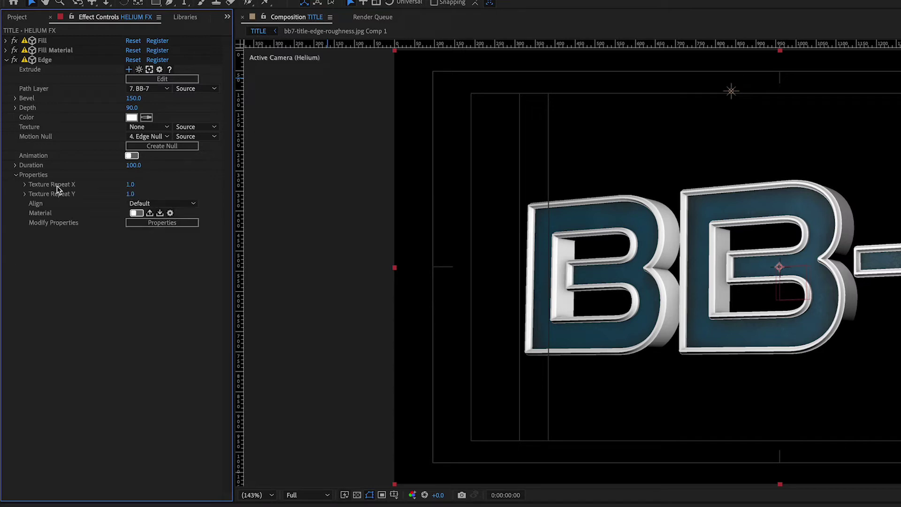
pyautogui.click(150, 214)
pyautogui.click(53, 235)
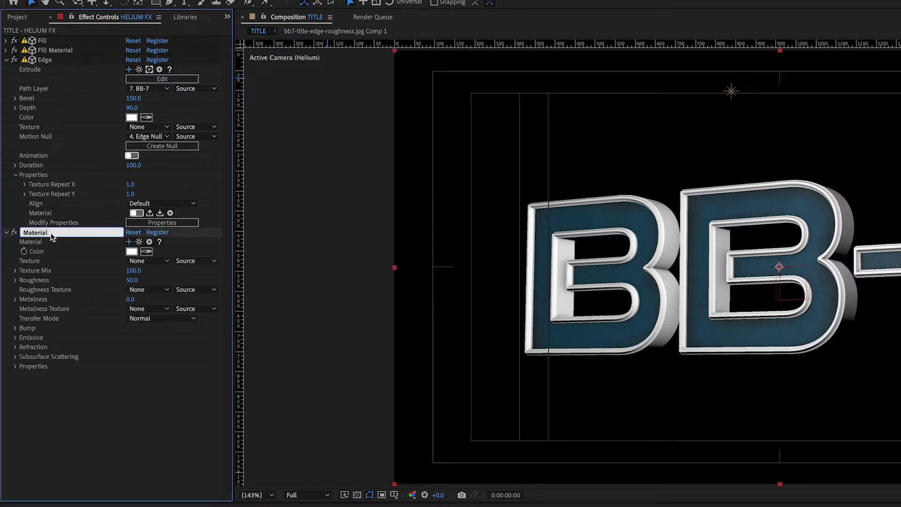
pyautogui.write('Edge')
pyautogui.press('Return')
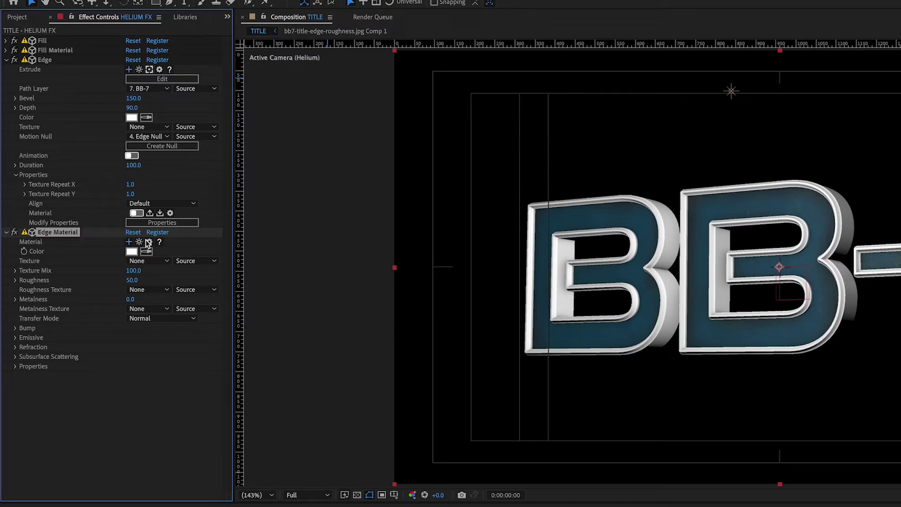
pyautogui.click(149, 261)
pyautogui.click(213, 391)
# Step: Set edge Roughness to 100 and map the layer 12 and 13 edge roughness/metalness comps
pyautogui.click(133, 281)
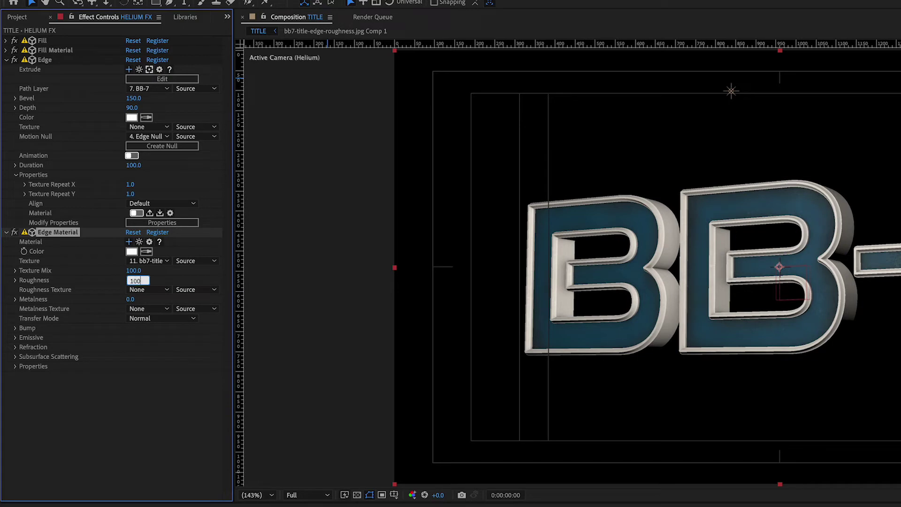
pyautogui.press('Tab')
pyautogui.click(152, 290)
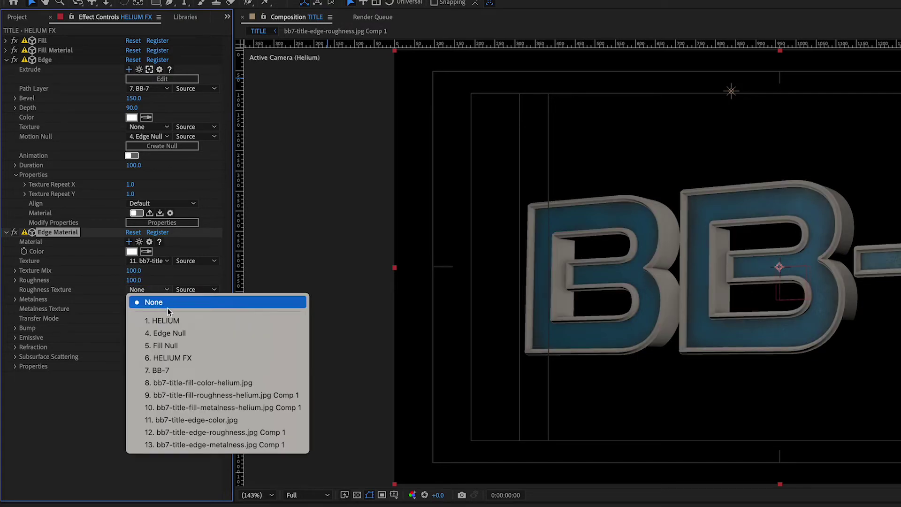
pyautogui.click(196, 432)
pyautogui.click(144, 309)
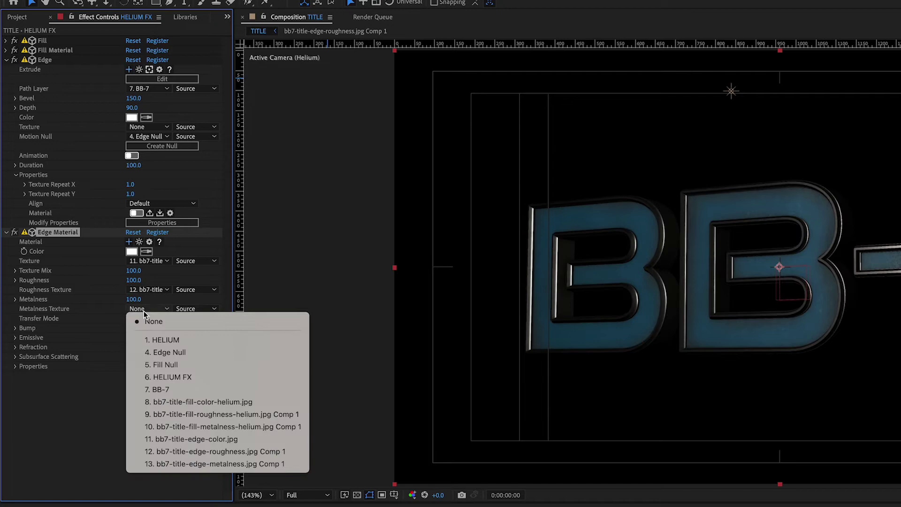
pyautogui.click(217, 464)
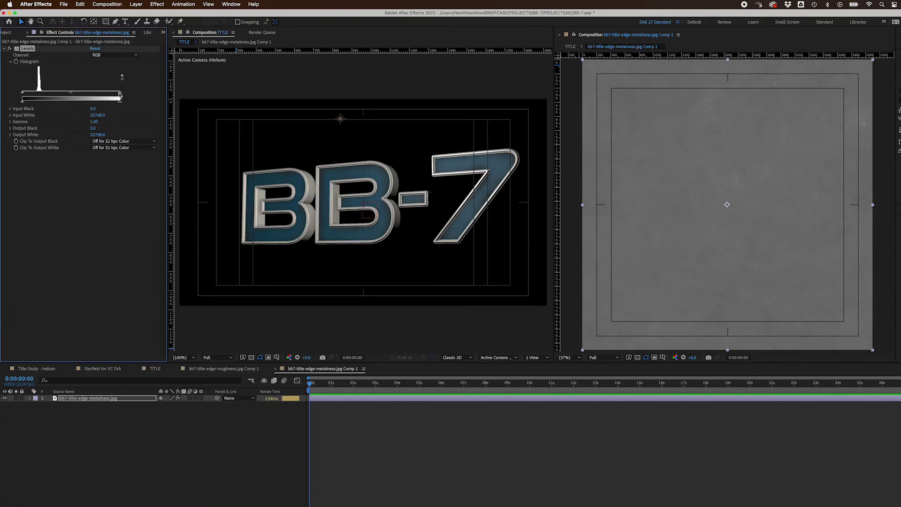
# Step: Drag the edge metalness Levels Input White to about 21716 and set Edge Texture Repeat X to 2
pyautogui.moveTo(120, 95); pyautogui.dragTo(46, 100)
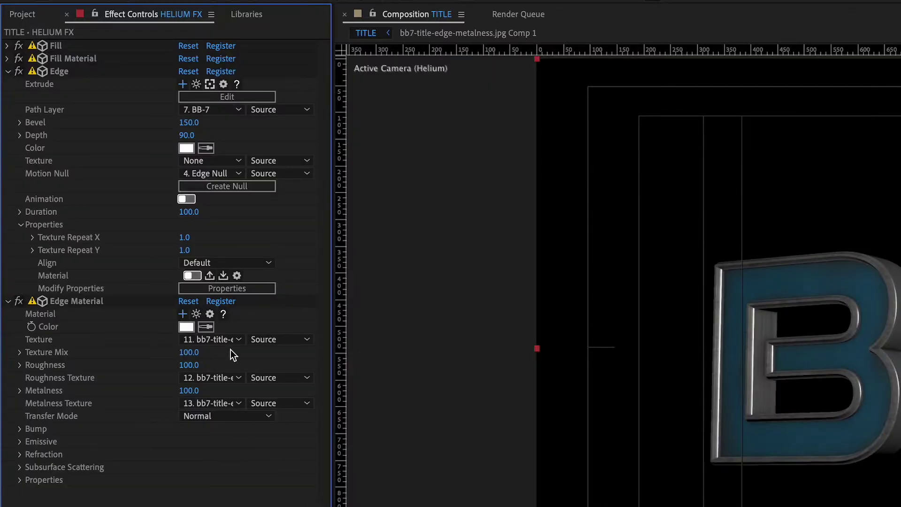
pyautogui.click(184, 238)
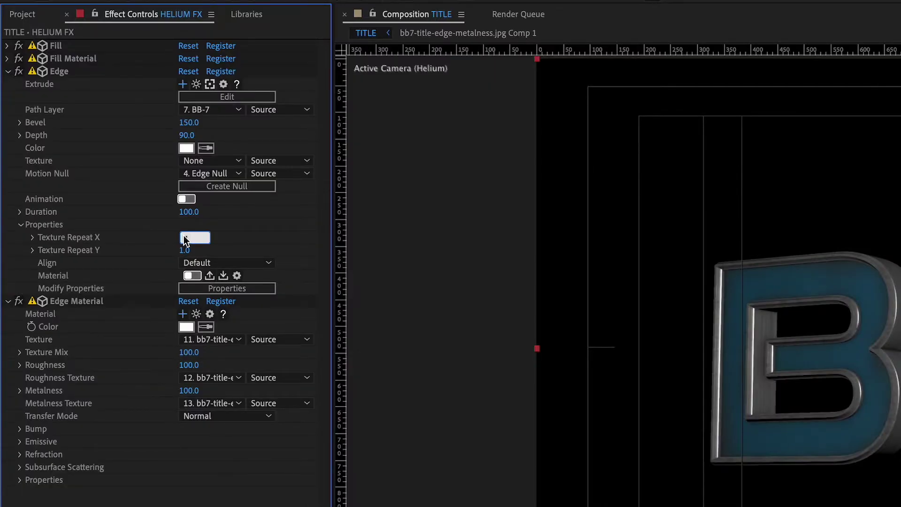
pyautogui.write('2')
pyautogui.press('Return')
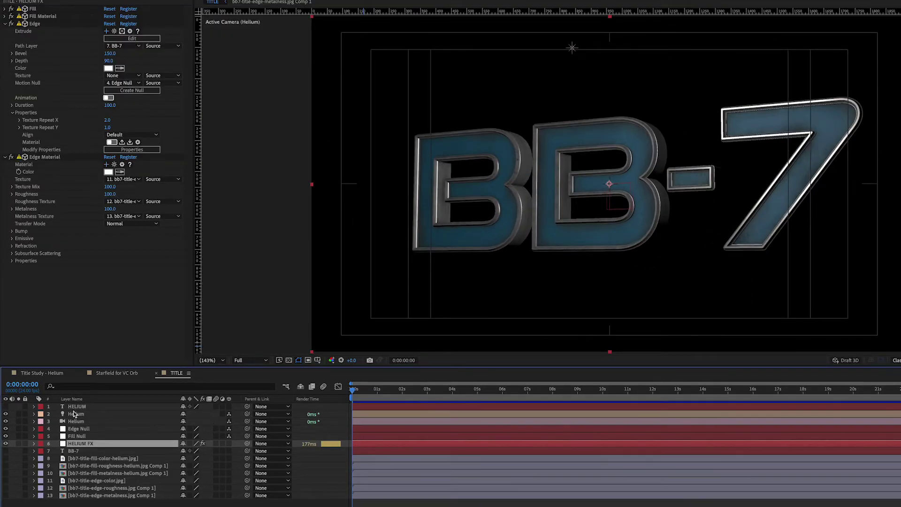
# Step: Make the Helium light a Parallel light with Casts Shadows on
pyautogui.click(73, 413)
pyautogui.click(34, 414)
pyautogui.click(202, 436)
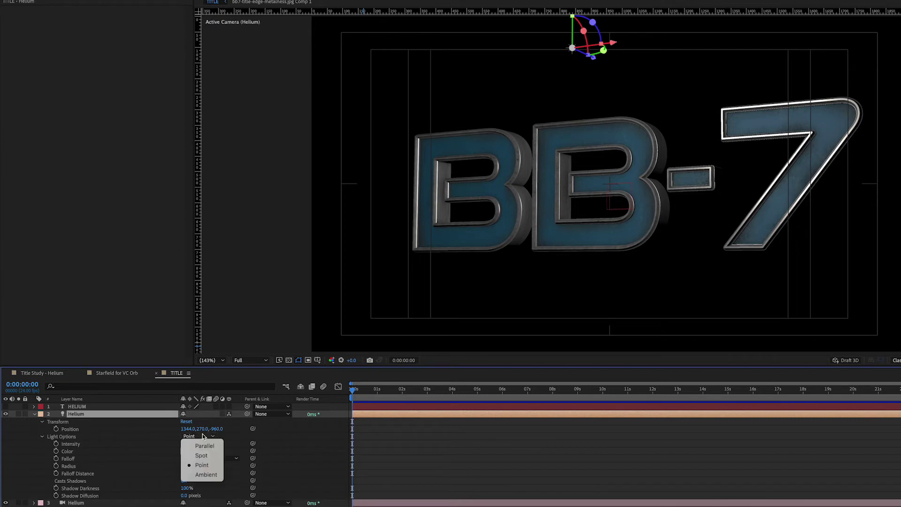
pyautogui.click(205, 445)
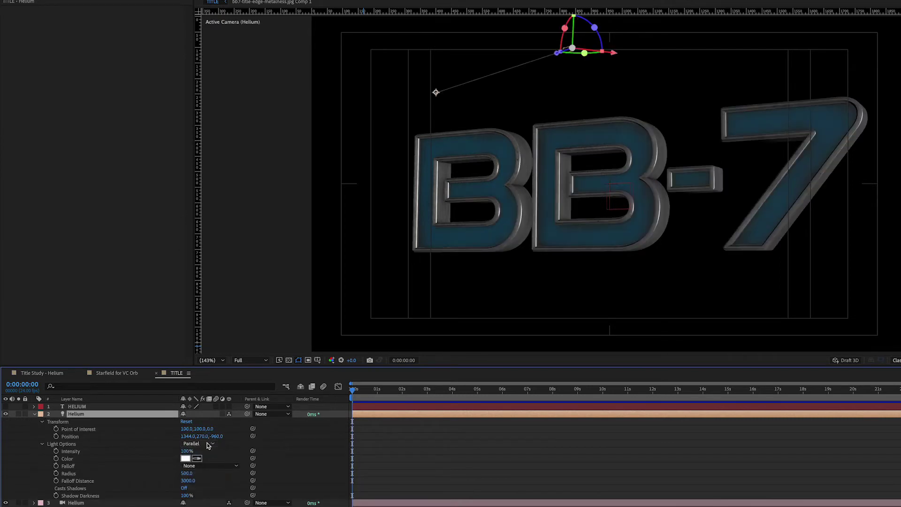
pyautogui.click(184, 489)
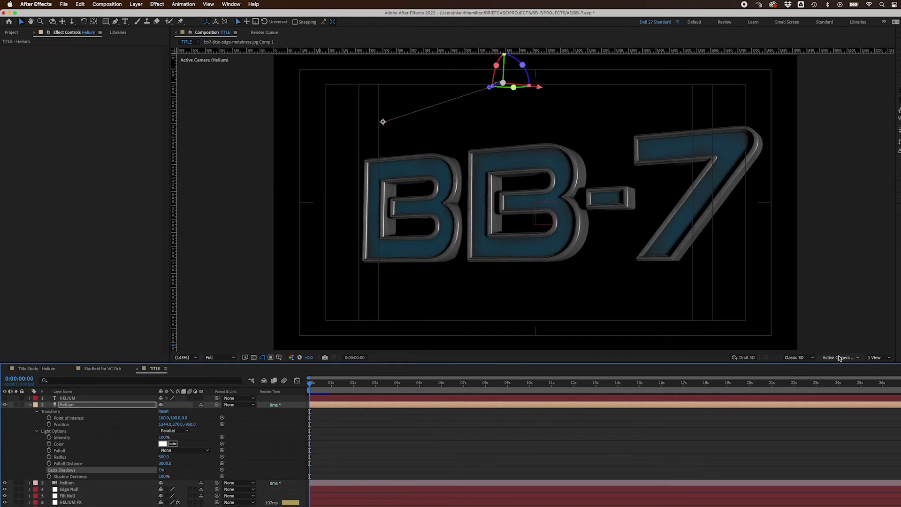
# Step: Place the Helium light upper left using Top and Front views, aimed at the BB-7 text
pyautogui.click(840, 359)
pyautogui.click(832, 413)
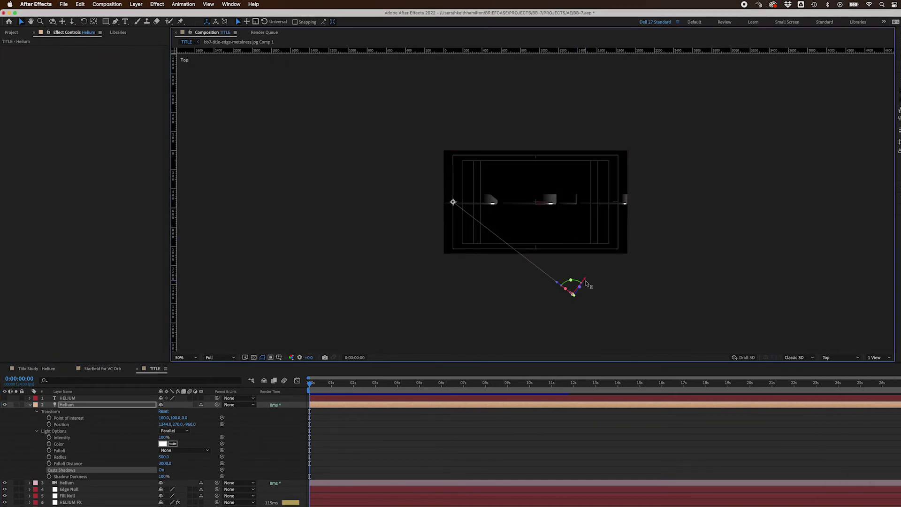
pyautogui.moveTo(587, 284); pyautogui.dragTo(410, 300)
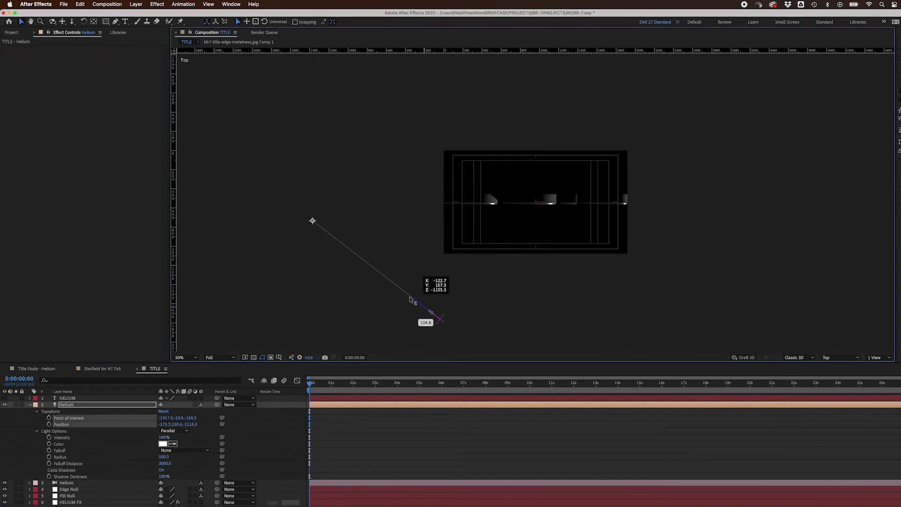
pyautogui.moveTo(313, 220); pyautogui.dragTo(535, 203)
pyautogui.click(840, 358)
pyautogui.click(832, 392)
pyautogui.moveTo(535, 149); pyautogui.dragTo(537, 201)
pyautogui.moveTo(415, 137); pyautogui.dragTo(416, 127)
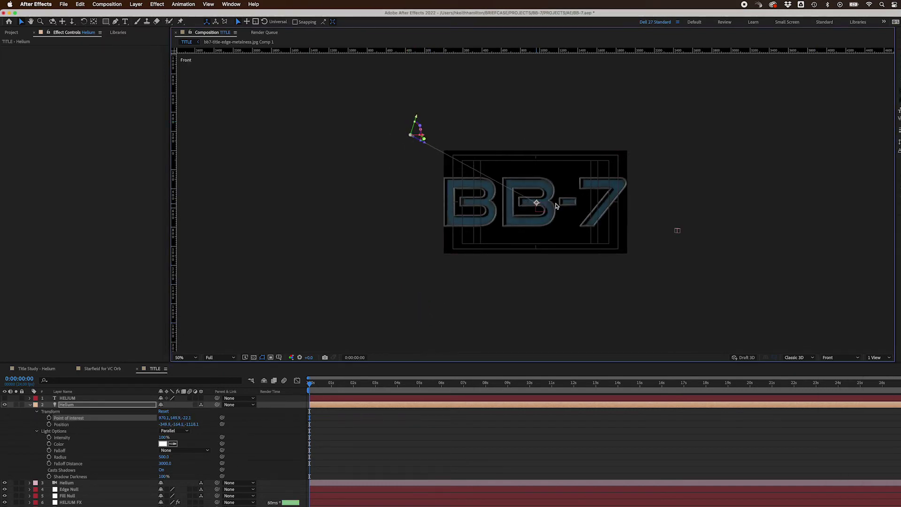
pyautogui.press('F12')
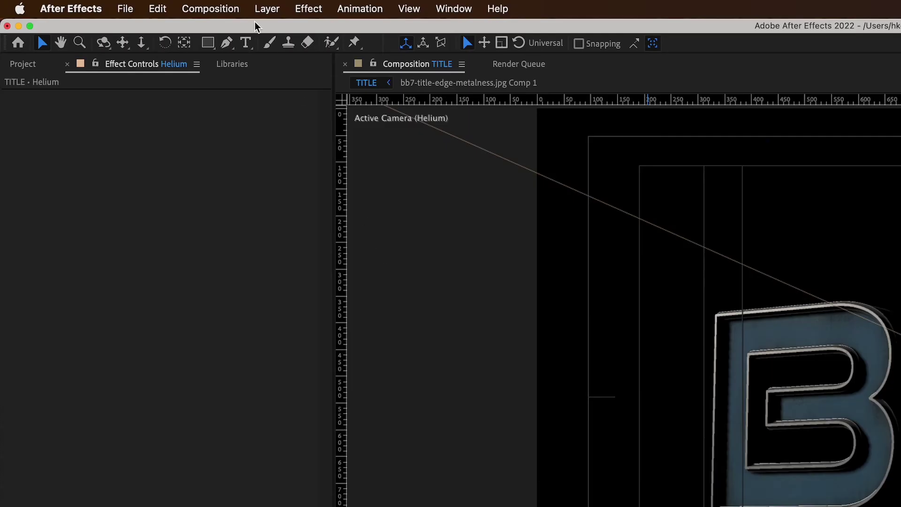
# Step: Create a new Spot light at 25% intensity
pyautogui.click(136, 4)
pyautogui.moveTo(141, 16)
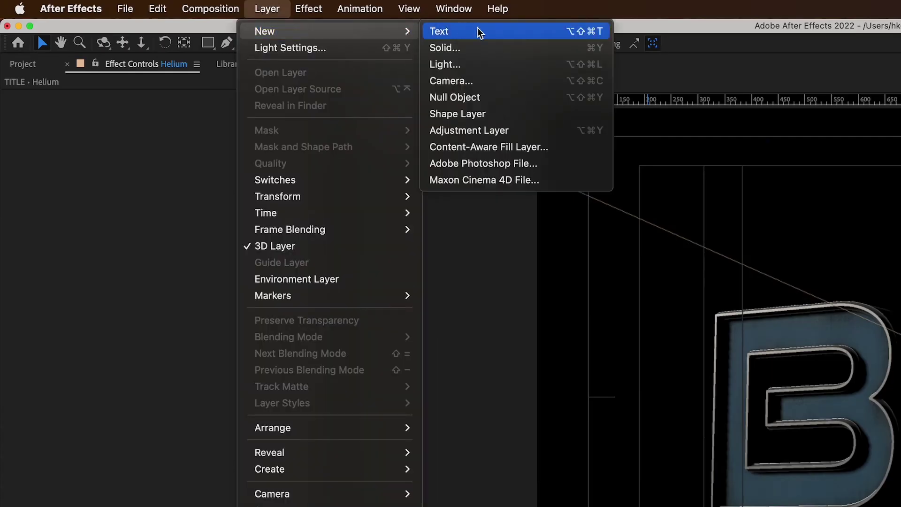
pyautogui.click(476, 66)
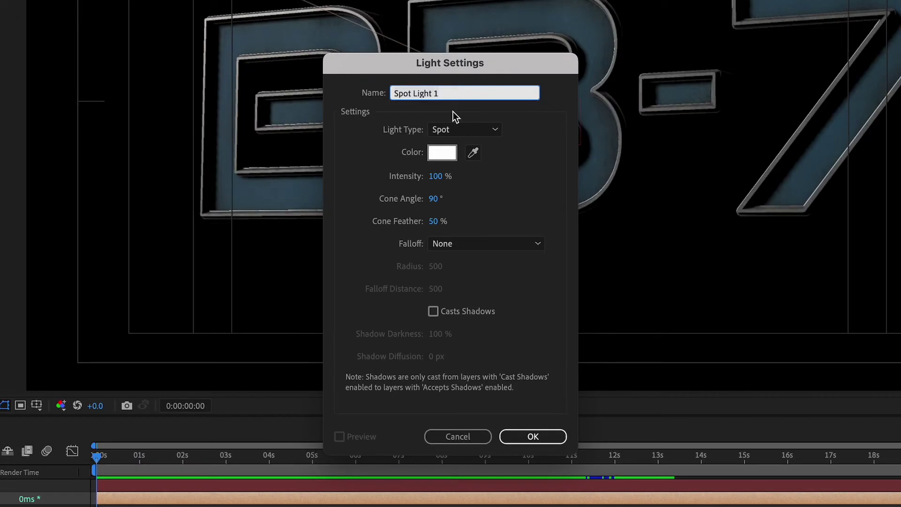
pyautogui.press('Tab')
pyautogui.write('25')
pyautogui.click(500, 184)
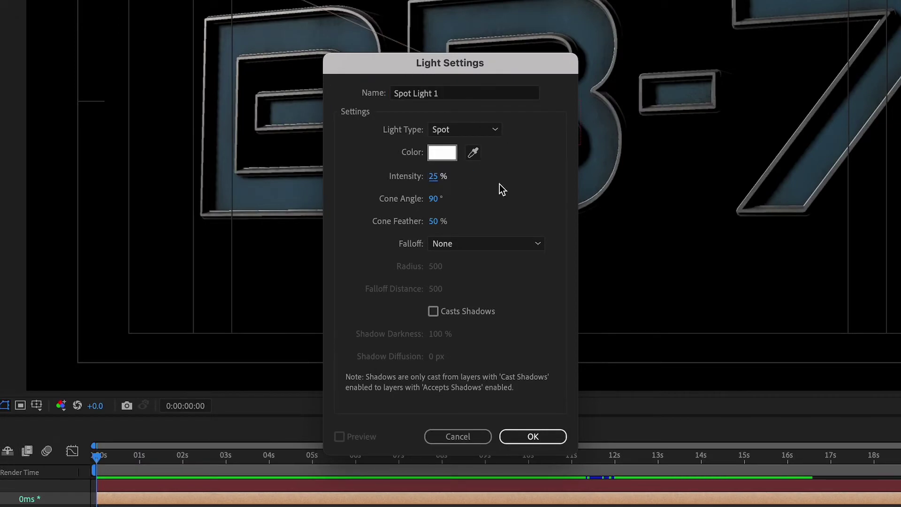
pyautogui.click(517, 436)
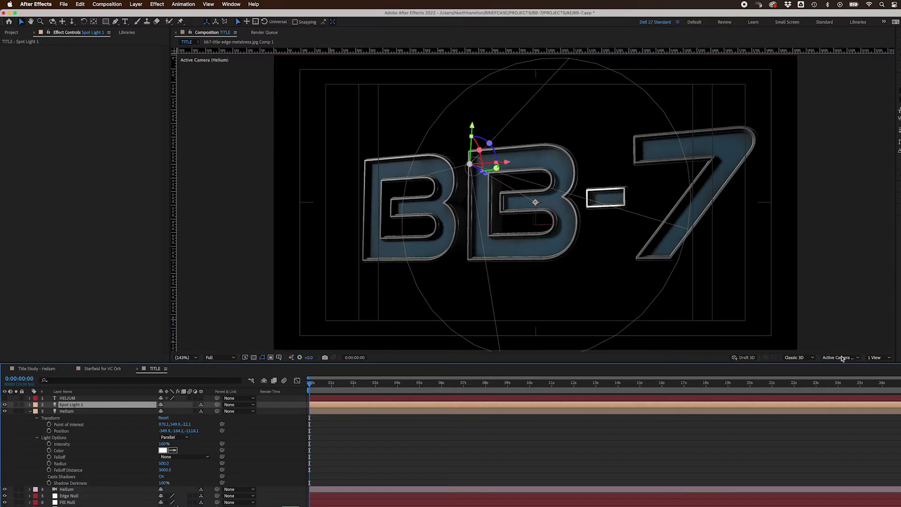
# Step: Position the spot light above the BB-7 title using the Left and Front views
pyautogui.click(828, 358)
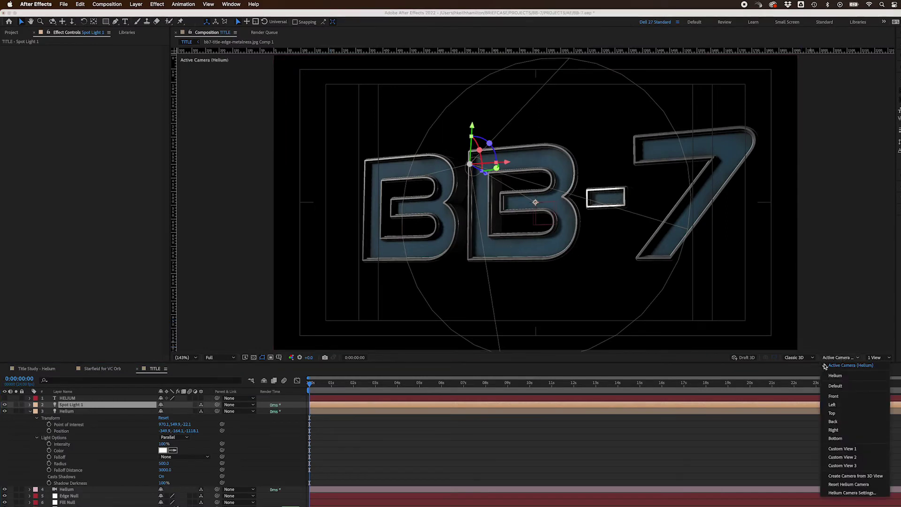
pyautogui.click(846, 405)
pyautogui.press(',')
pyautogui.press(',')
pyautogui.press(',')
pyautogui.moveTo(588, 201); pyautogui.dragTo(534, 204)
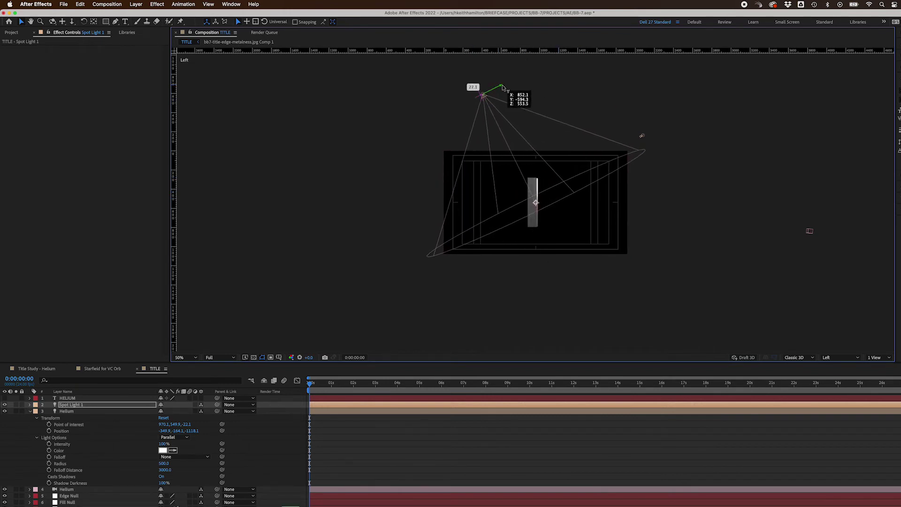
pyautogui.click(841, 357)
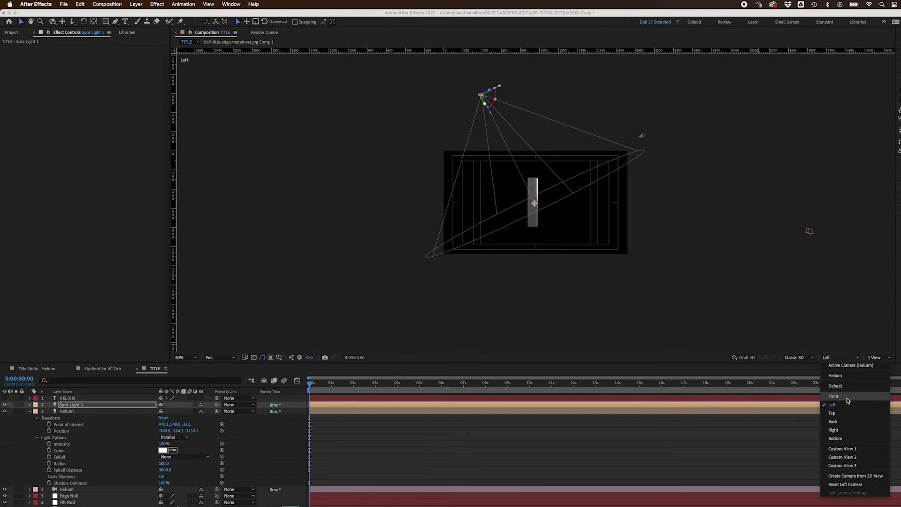
pyautogui.click(840, 378)
pyautogui.moveTo(507, 100); pyautogui.dragTo(490, 79)
# Step: Check the spot light from several views and narrow its Cone Angle to about 79°
pyautogui.click(840, 357)
pyautogui.click(840, 385)
pyautogui.click(840, 357)
pyautogui.click(840, 372)
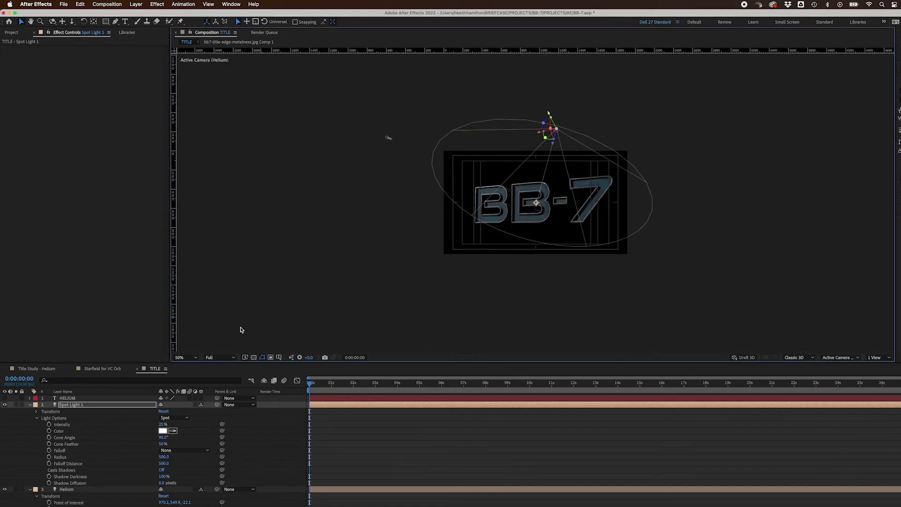
pyautogui.click(841, 357)
pyautogui.click(840, 385)
pyautogui.click(840, 357)
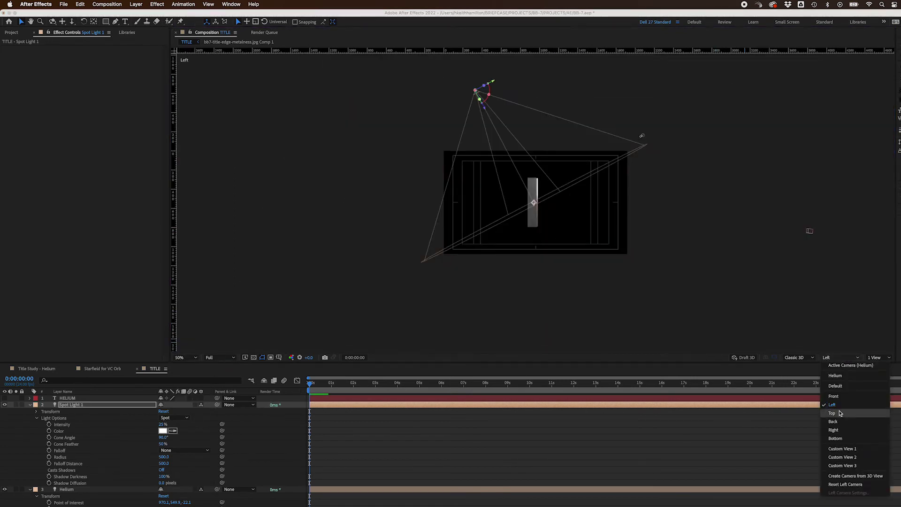
pyautogui.click(840, 394)
pyautogui.moveTo(164, 437); pyautogui.dragTo(163, 439)
pyautogui.click(840, 357)
pyautogui.click(851, 366)
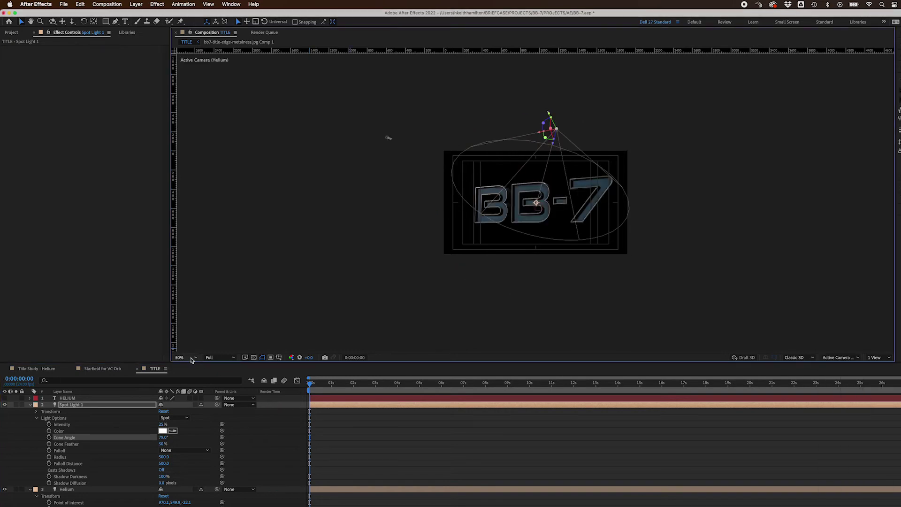
pyautogui.hotkey('shift', '/')
# Step: Compare the lighting with Spot Light 1 off and on, then browse and dismiss the Edge Material environment presets
pyautogui.click(4, 405)
pyautogui.click(4, 404)
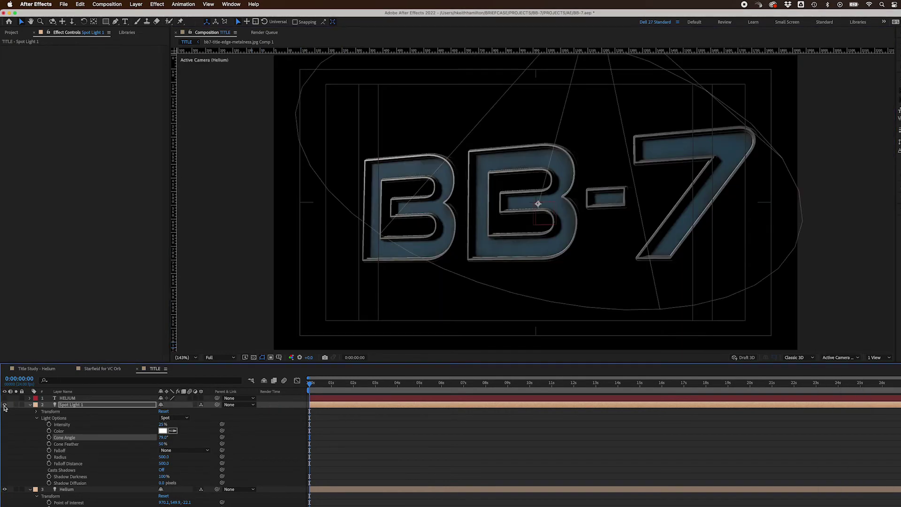
pyautogui.click(4, 405)
pyautogui.click(4, 404)
pyautogui.click(4, 405)
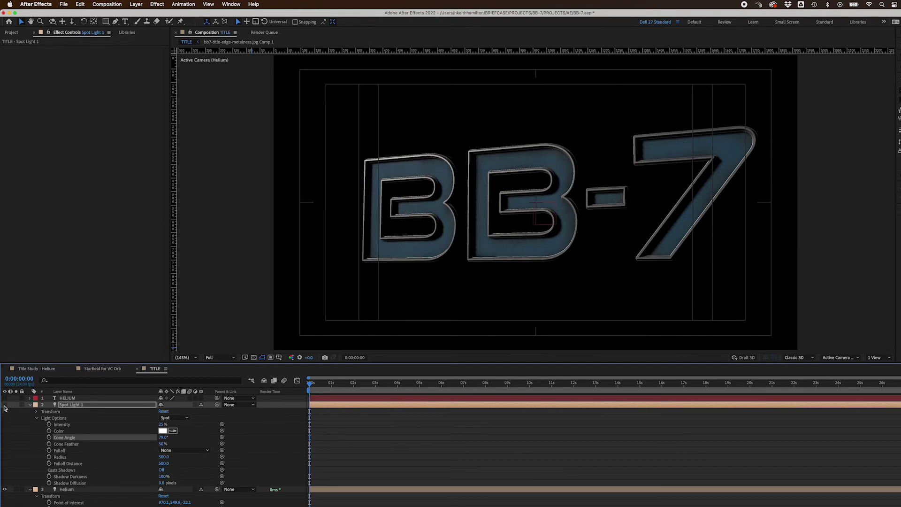
pyautogui.click(4, 405)
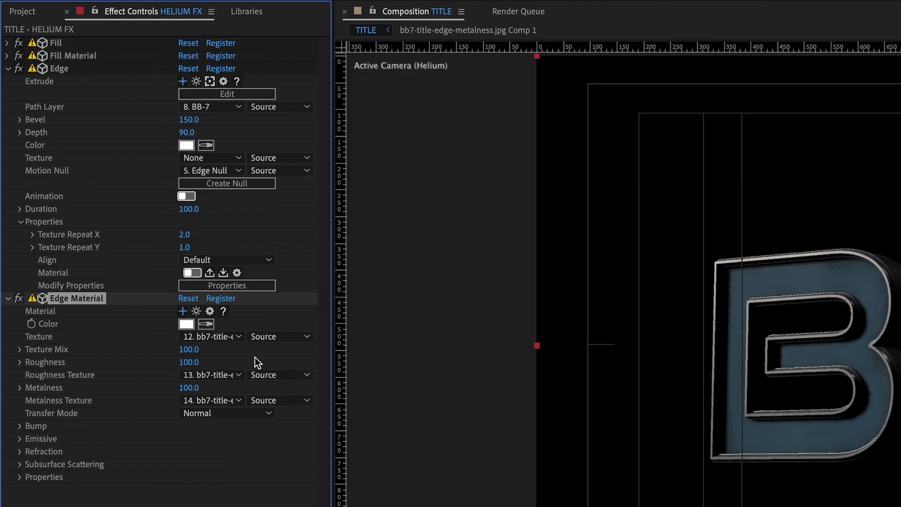
pyautogui.click(194, 309)
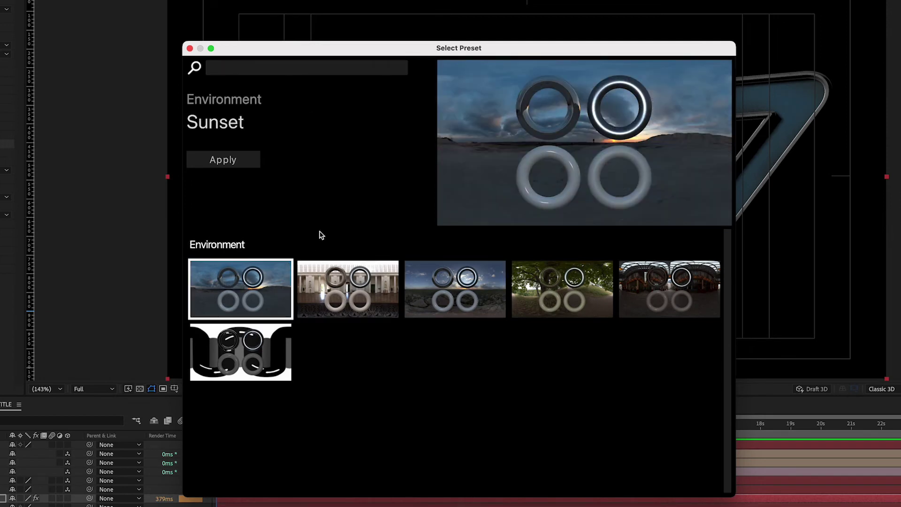
pyautogui.click(190, 48)
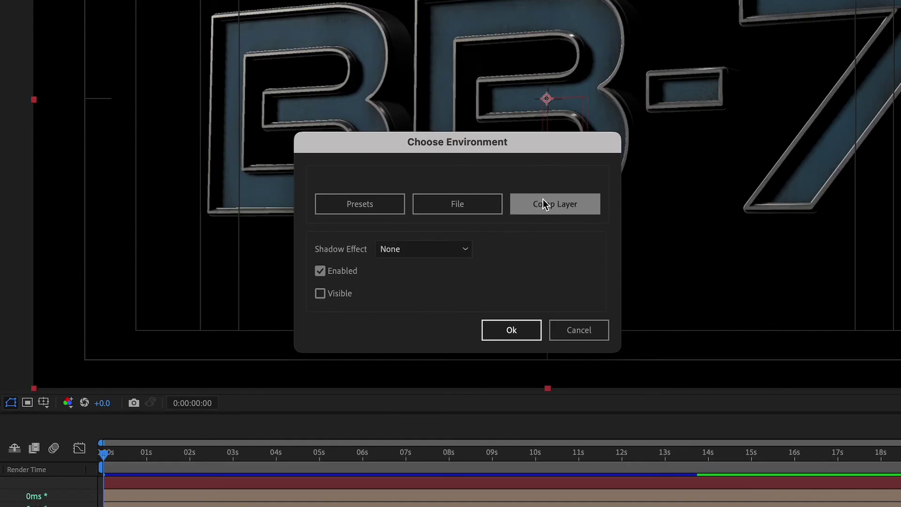
# Step: Choose the Basic_2K_01.jpg composition layer as the Helium environment
pyautogui.click(543, 201)
pyautogui.click(439, 251)
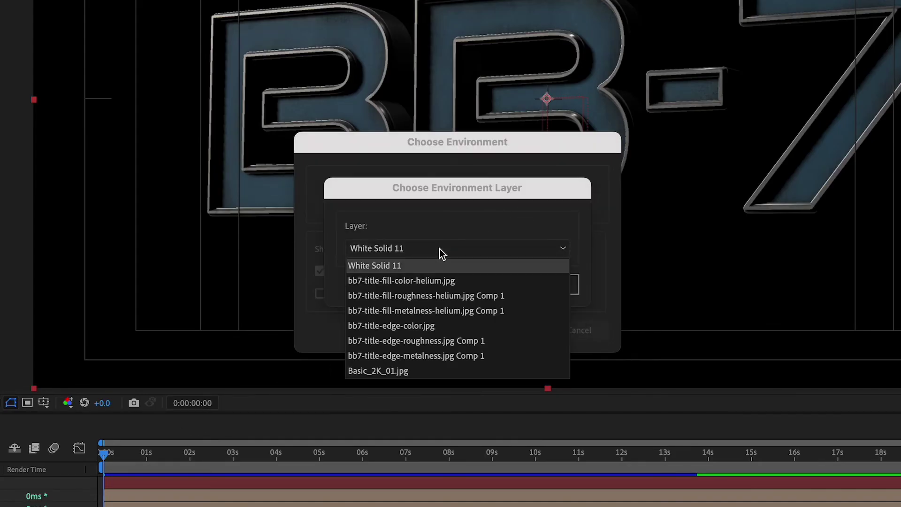
pyautogui.click(398, 372)
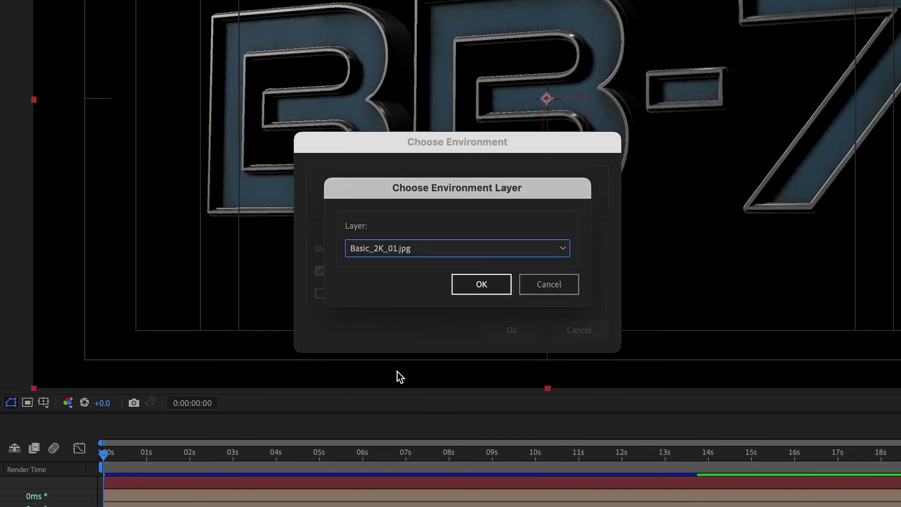
pyautogui.click(488, 287)
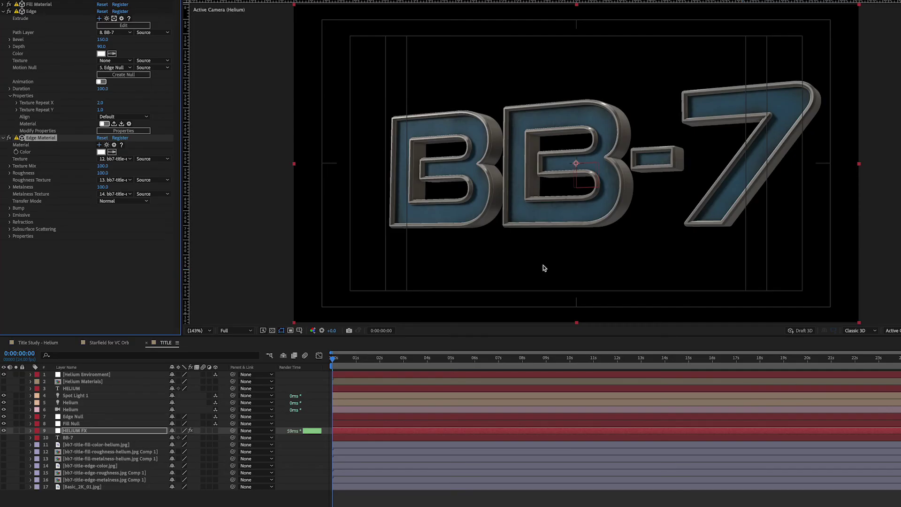
# Step: Set the Edge Material environment's Shadow Effect to High, trying Low and Medium first
pyautogui.click(107, 146)
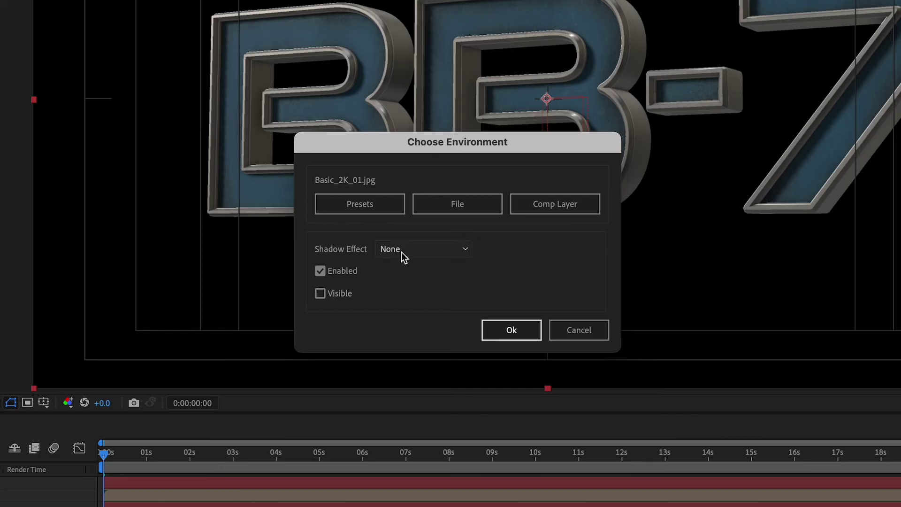
pyautogui.click(402, 252)
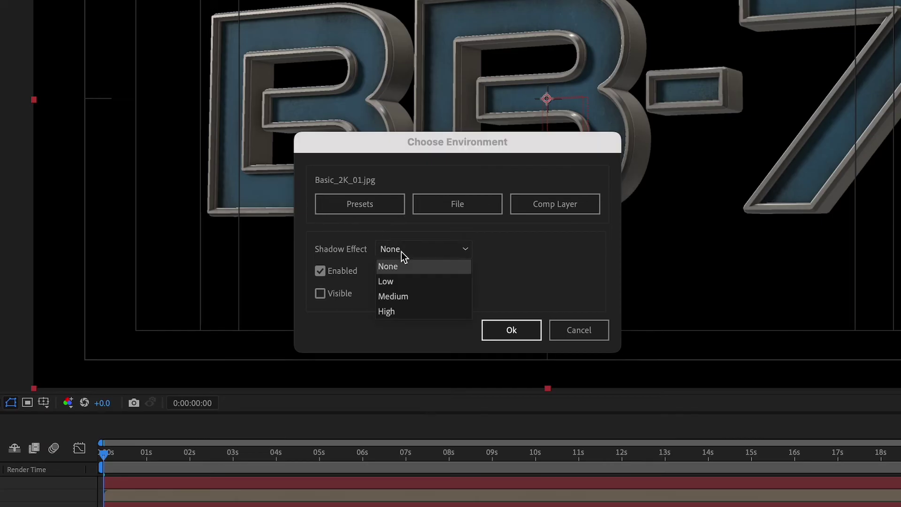
pyautogui.click(390, 283)
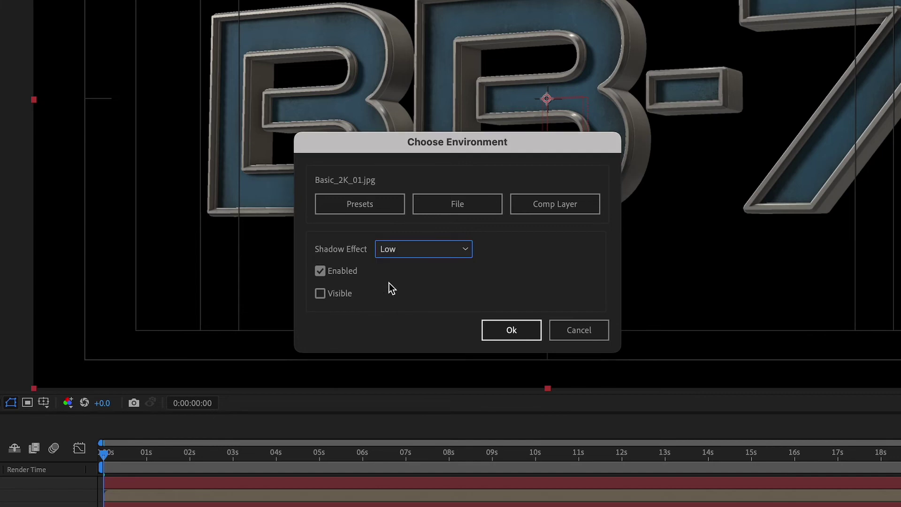
pyautogui.click(514, 326)
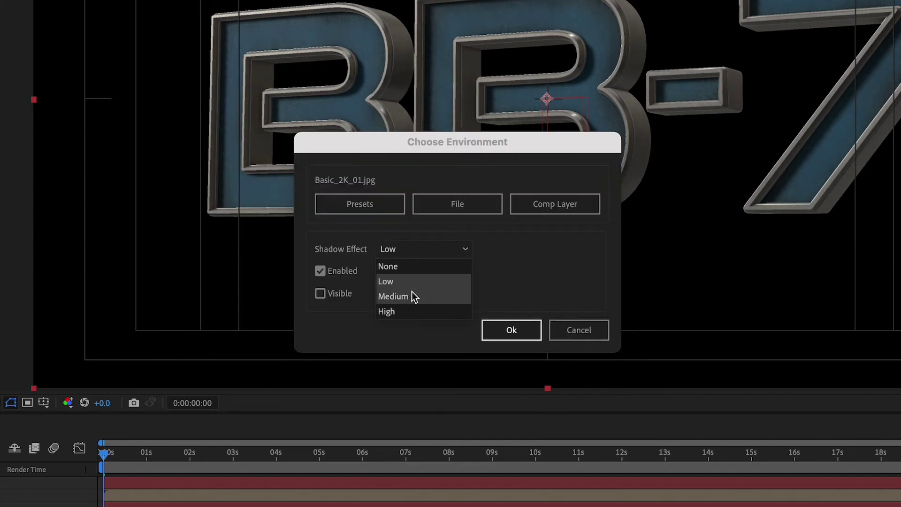
pyautogui.click(412, 295)
pyautogui.click(497, 327)
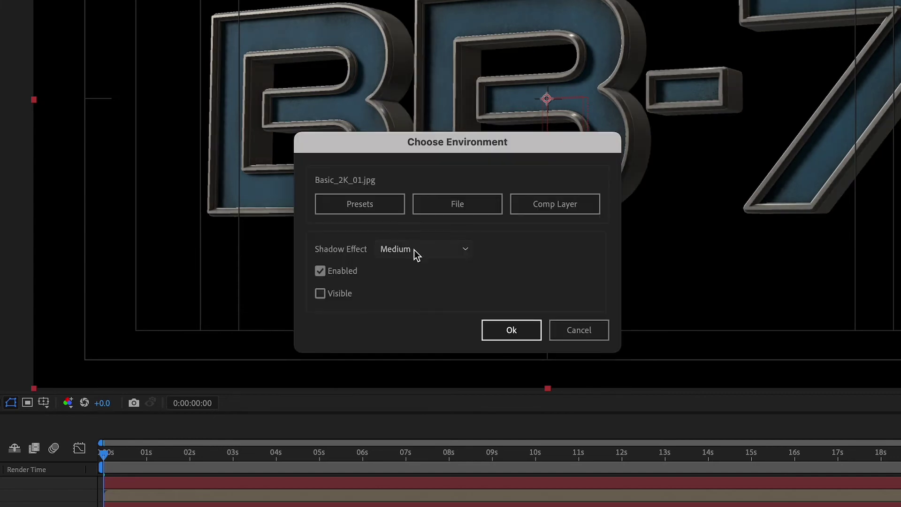
pyautogui.click(414, 250)
pyautogui.click(404, 311)
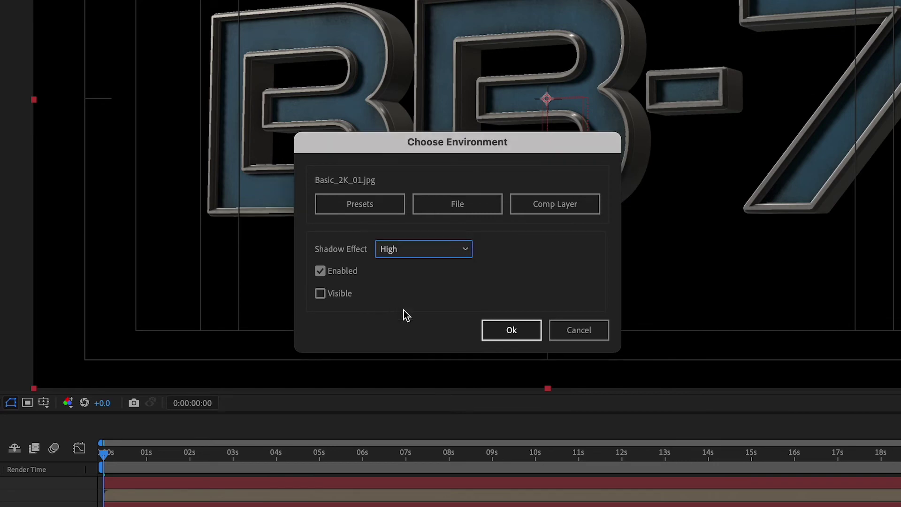
pyautogui.click(536, 333)
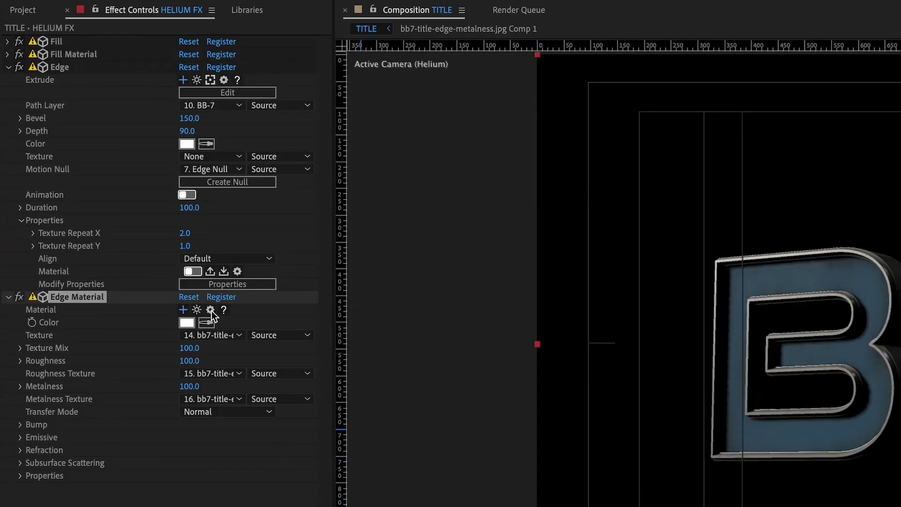
# Step: Set the Helium Render Quality to Higher and orbit the camera to inspect the reflections
pyautogui.click(210, 310)
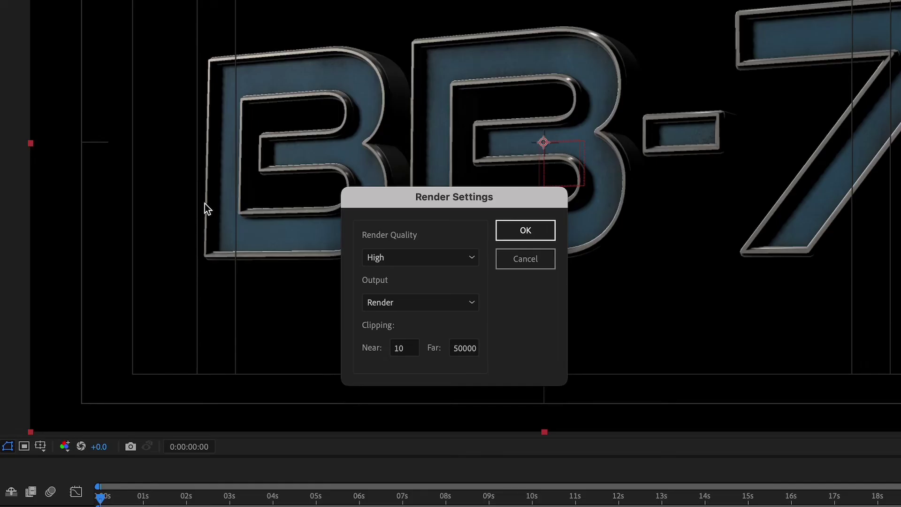
pyautogui.click(423, 260)
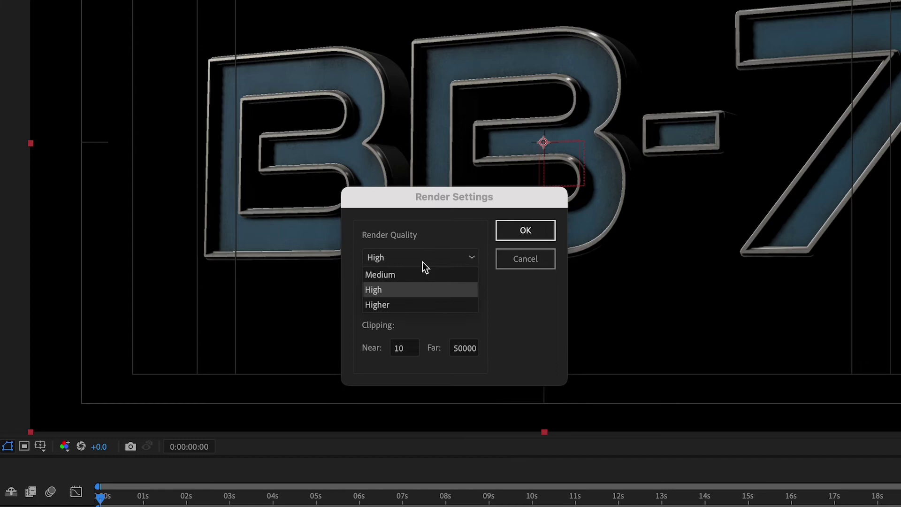
pyautogui.click(407, 305)
pyautogui.click(536, 225)
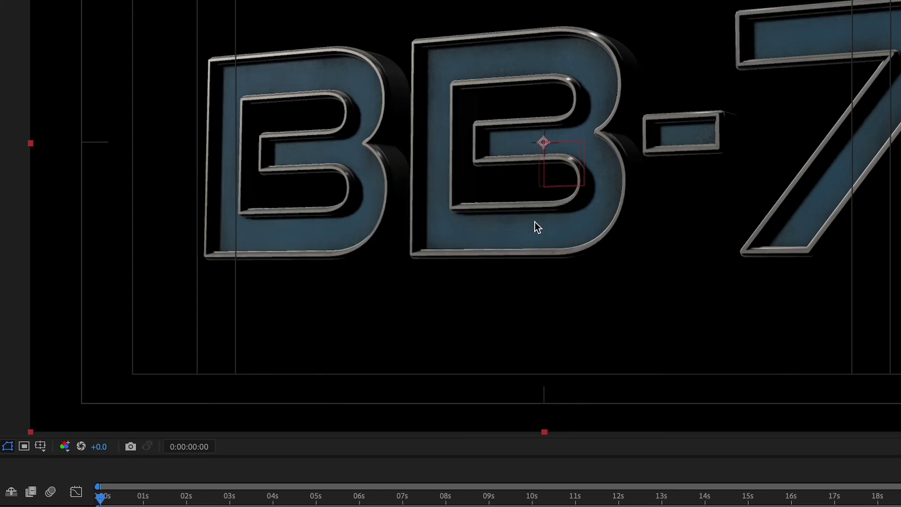
pyautogui.moveTo(337, 285); pyautogui.dragTo(304, 266)
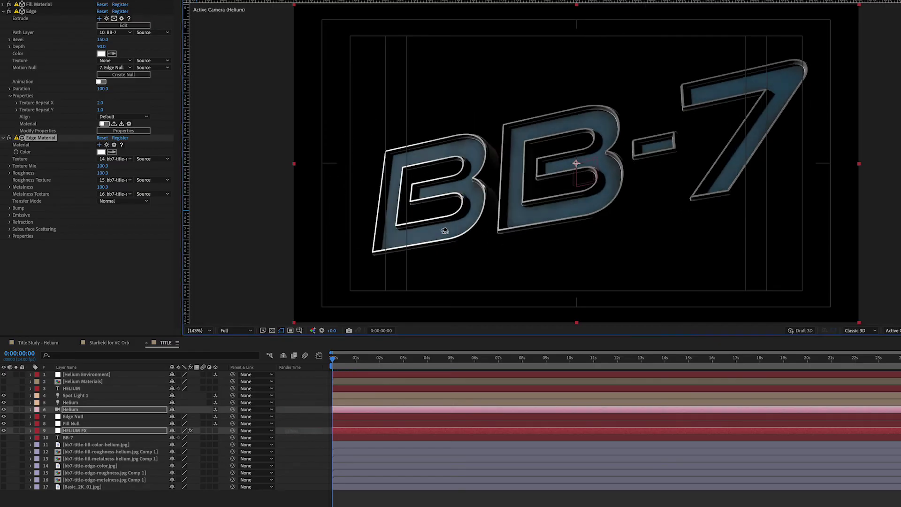
pyautogui.moveTo(444, 230); pyautogui.dragTo(519, 237)
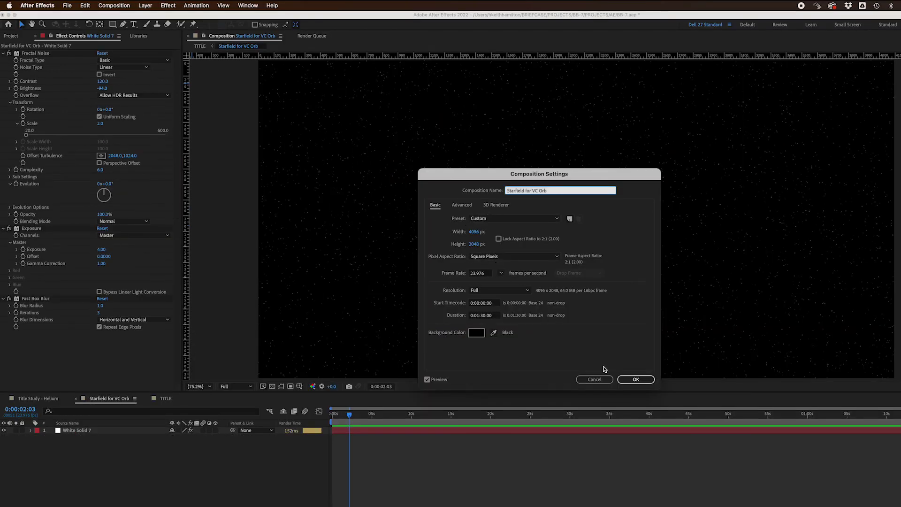
# Step: Cancel Composition Settings and review the starfield's Fractal Noise, Exposure and Fast Box Blur effects
pyautogui.click(594, 379)
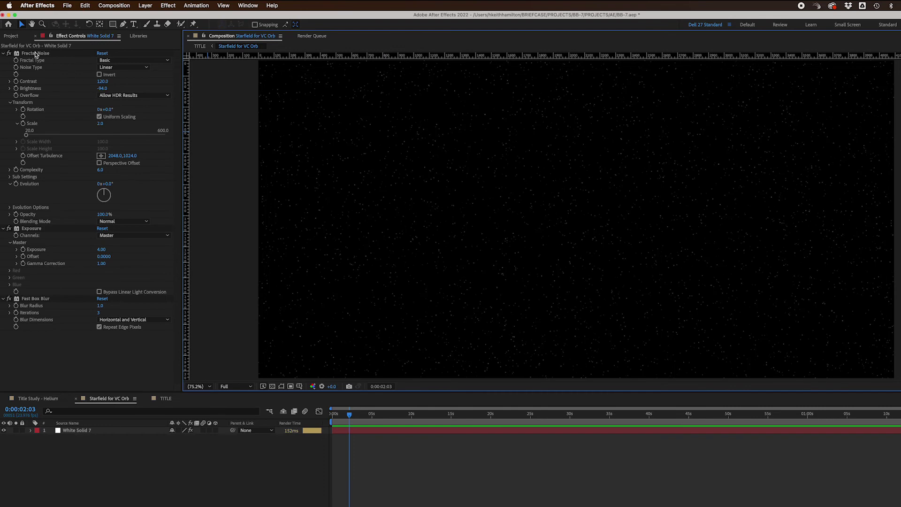
pyautogui.click(35, 53)
pyautogui.click(33, 228)
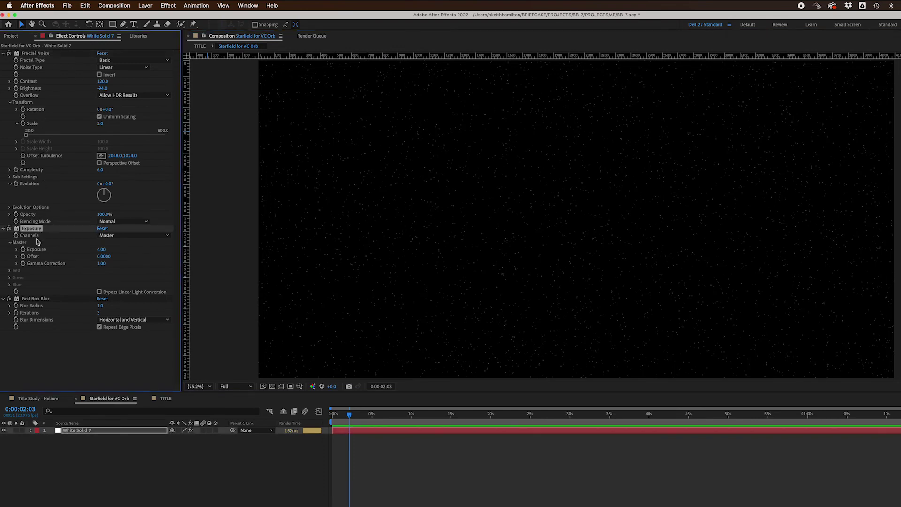
pyautogui.click(47, 299)
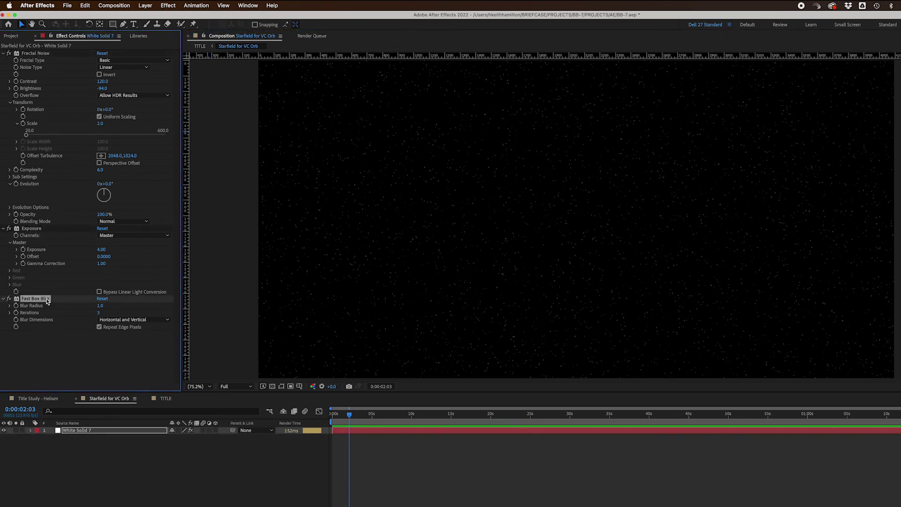
# Step: Return to the TITLE comp, select the VC Orb effect and orbit around the starfield-backed title
pyautogui.click(165, 398)
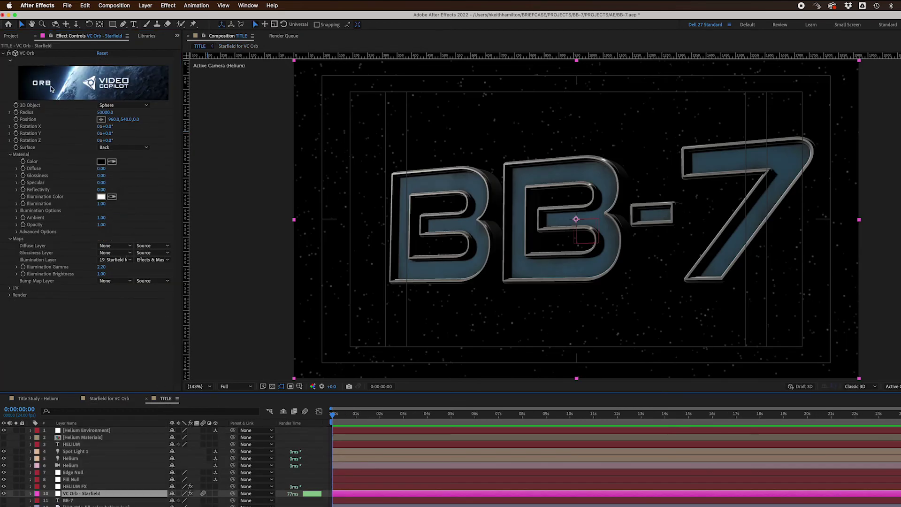
pyautogui.click(31, 54)
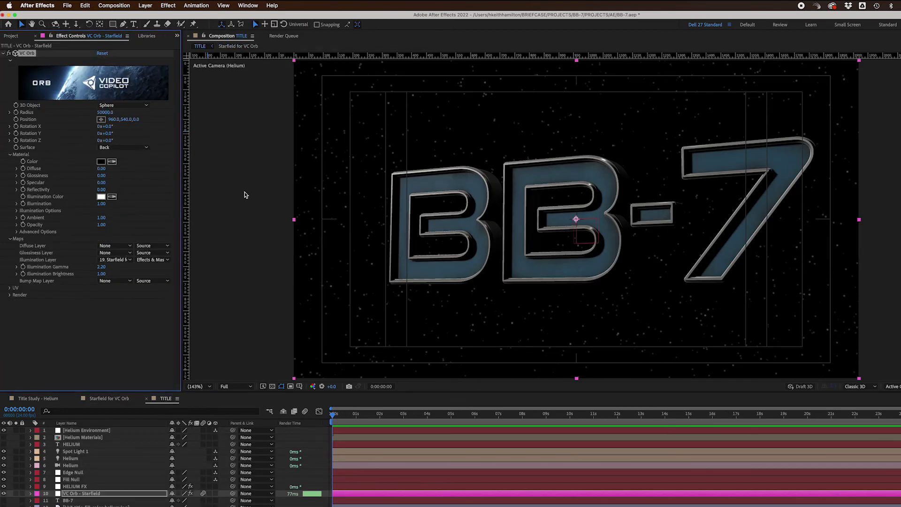
pyautogui.press('c')
pyautogui.moveTo(498, 307); pyautogui.dragTo(522, 299)
pyautogui.moveTo(548, 299); pyautogui.dragTo(502, 305)
# Step: Enable the CC adjustment layer and review its Vignette, Fast Box Blur and Unsharp Mask effects
pyautogui.press('v')
pyautogui.press('super+v')
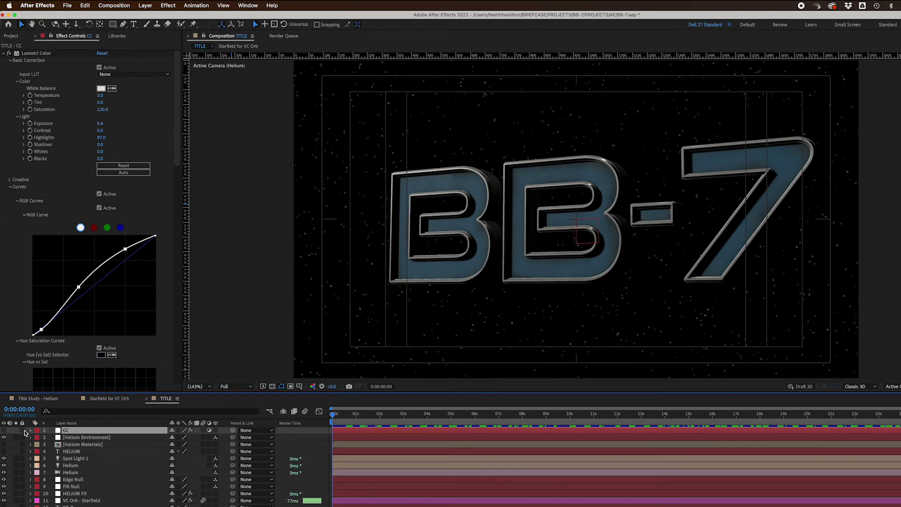
pyautogui.click(4, 430)
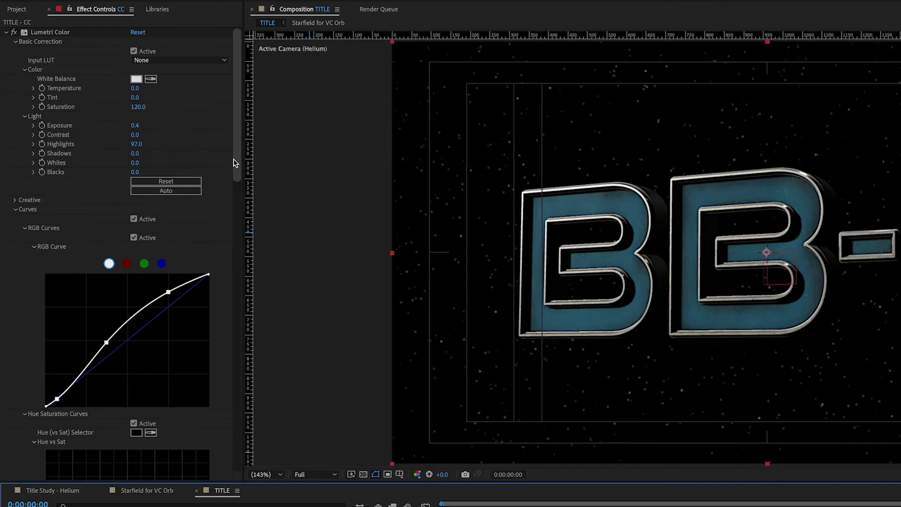
pyautogui.moveTo(235, 163); pyautogui.dragTo(209, 452)
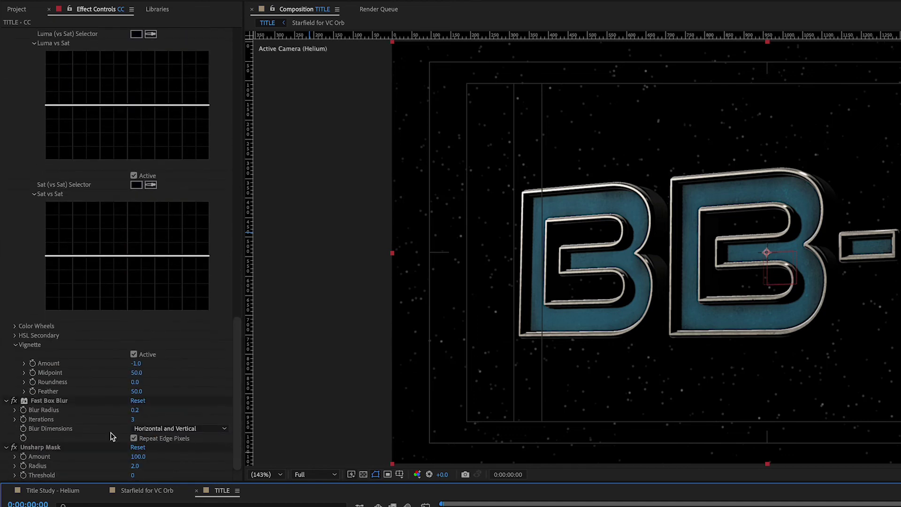
pyautogui.click(59, 402)
pyautogui.click(45, 448)
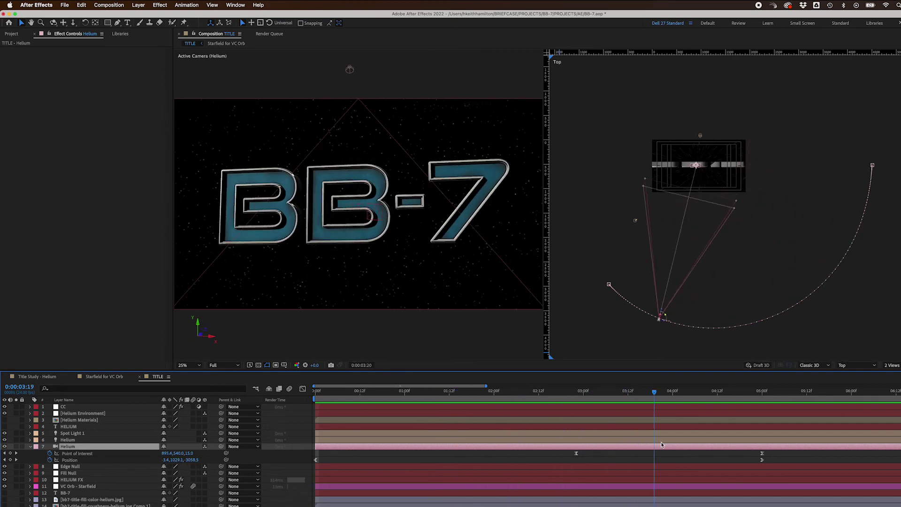
# Step: Stop the TITLE preview at the Helium camera's 0:00:05:00 Position keyframe
pyautogui.click(762, 451)
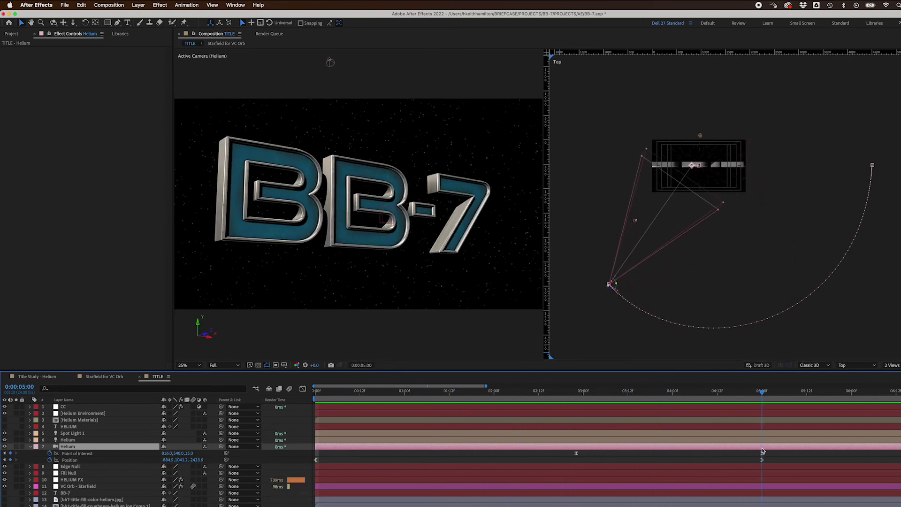